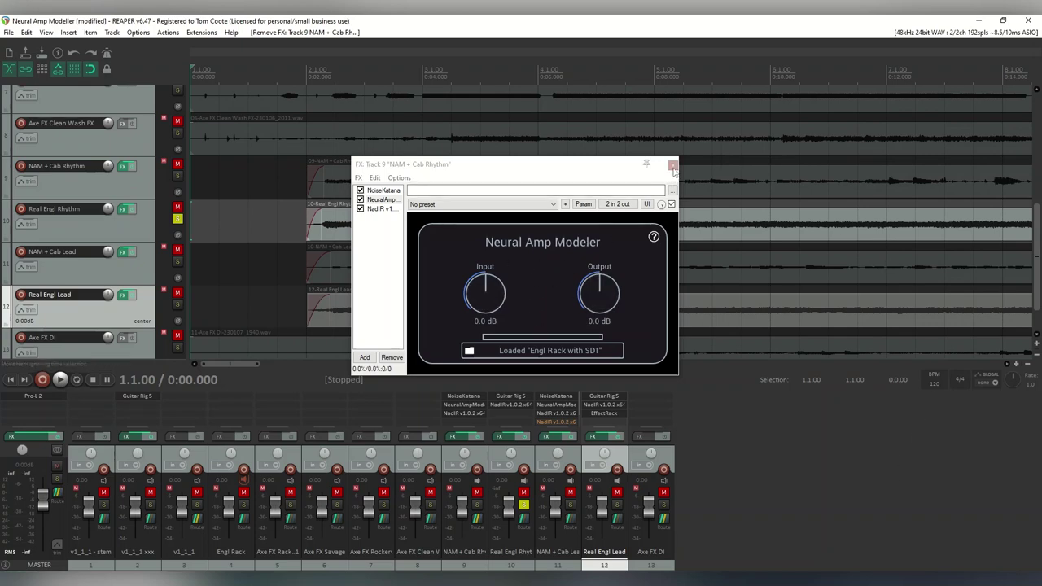
Close track 9 NAM + Cab Rhythm's FX chain window with Engl Rack with SD1 loaded.
{"action": "left_click", "coordinate": [672, 166]}
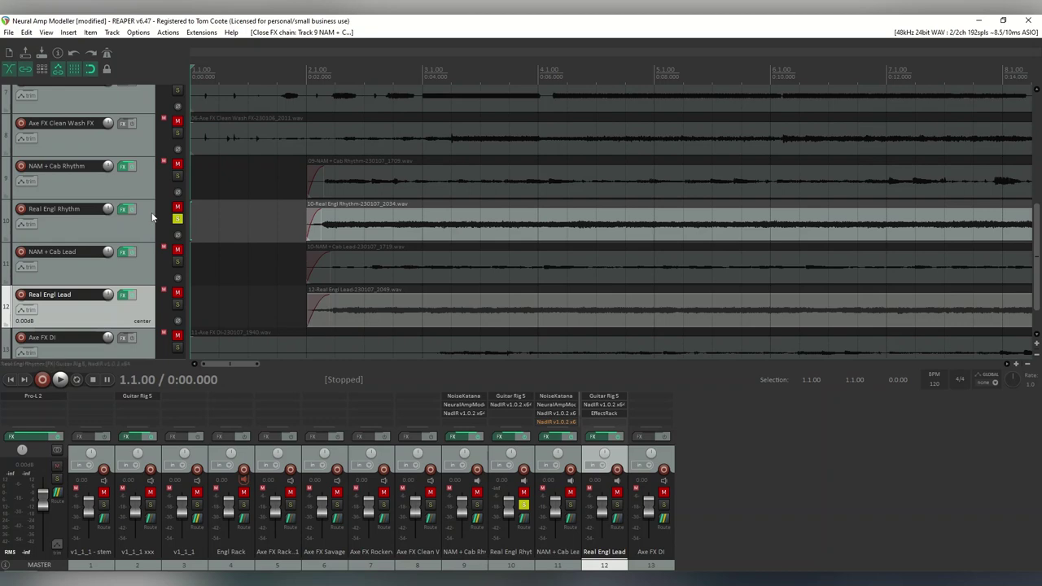
Open track 10 Real Engl Rhythm's FX chain (Guitar Rig 5, NadIR), reposition it, and start playback.
{"action": "left_click", "coordinate": [127, 210]}
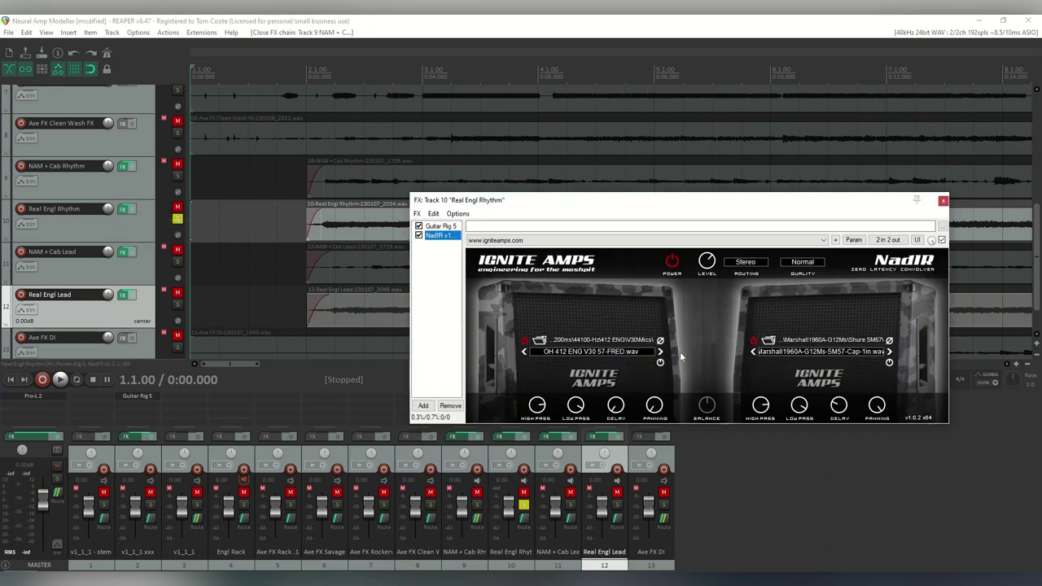
{"action": "left_click_drag", "start_coordinate": [682, 199], "coordinate": [632, 141]}
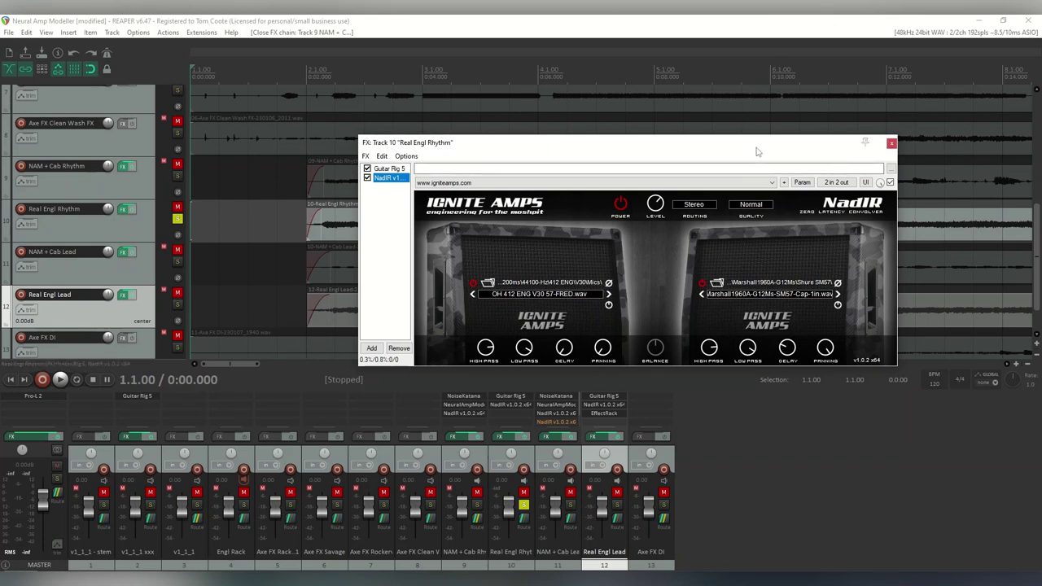
{"action": "left_click_drag", "start_coordinate": [758, 152], "coordinate": [731, 271]}
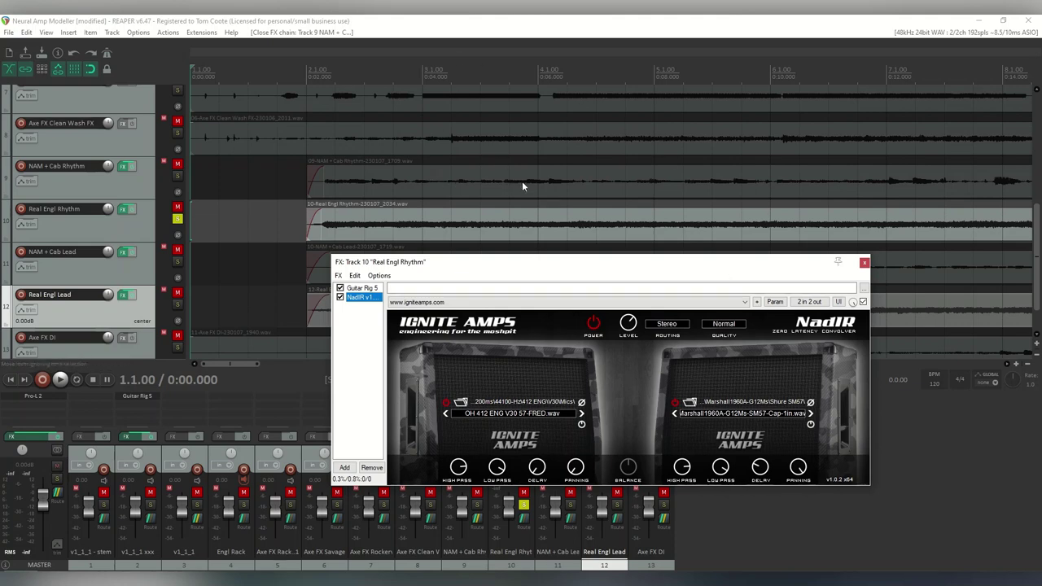
{"action": "left_click", "coordinate": [60, 380]}
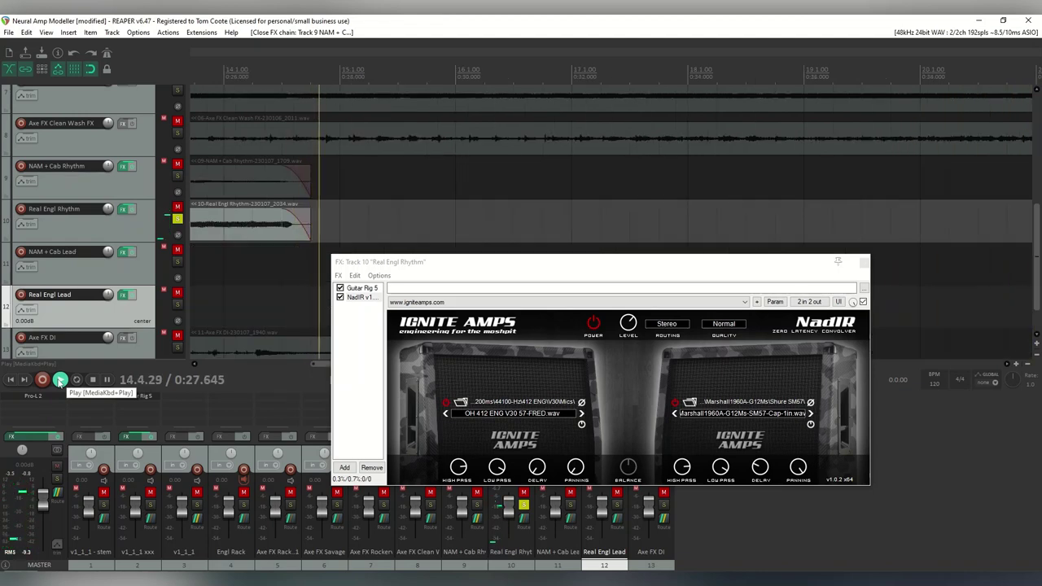
Stop playback, return to the project start, and close track 10's FX chain.
{"action": "left_click", "coordinate": [92, 379]}
{"action": "left_click", "coordinate": [11, 380]}
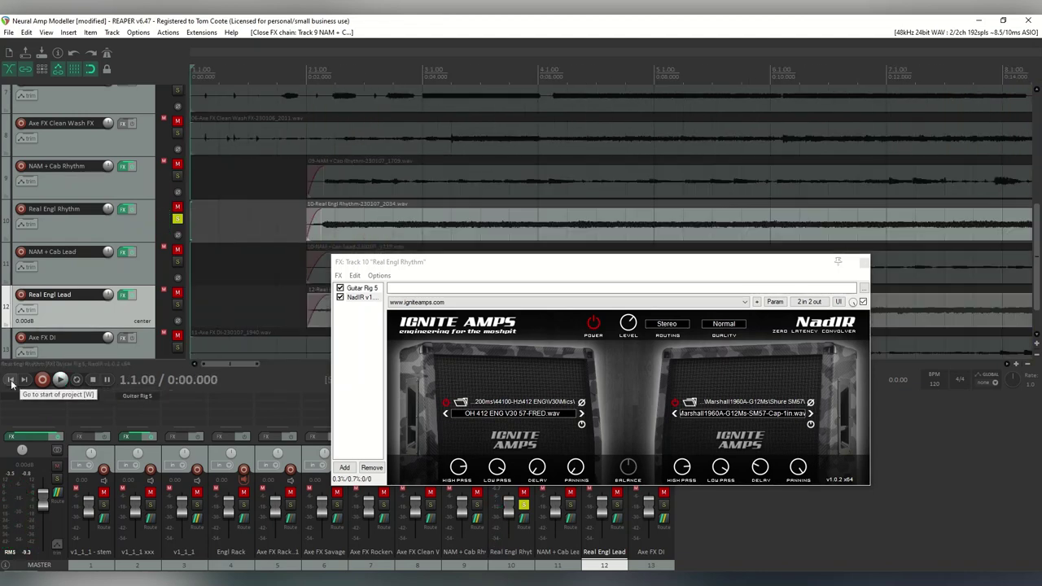
{"action": "left_click", "coordinate": [864, 265]}
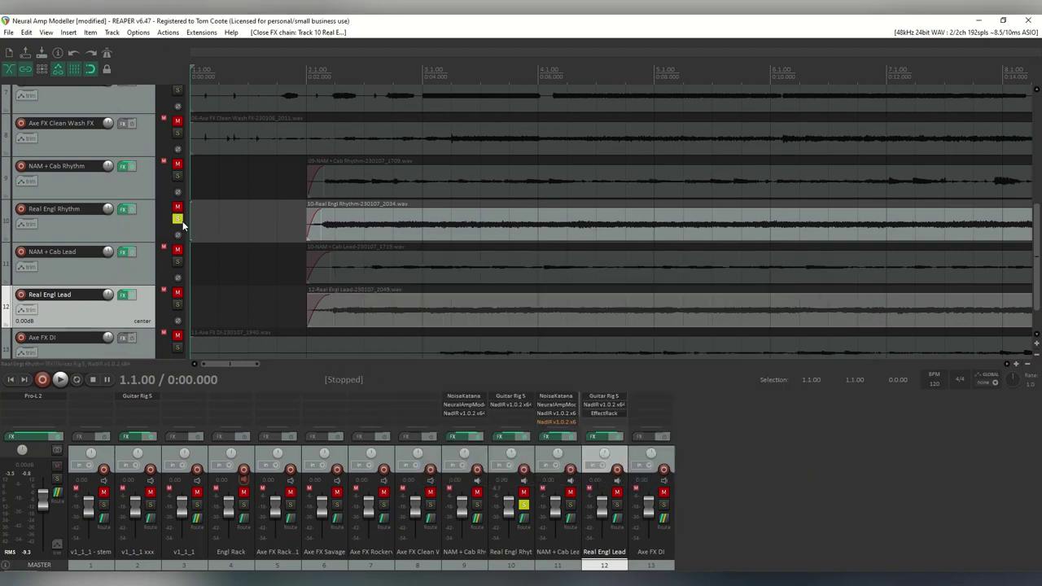
Swap the solo from Real Engl Rhythm to NAM + Cab Rhythm and open its FX chain.
{"action": "left_click", "coordinate": [177, 220]}
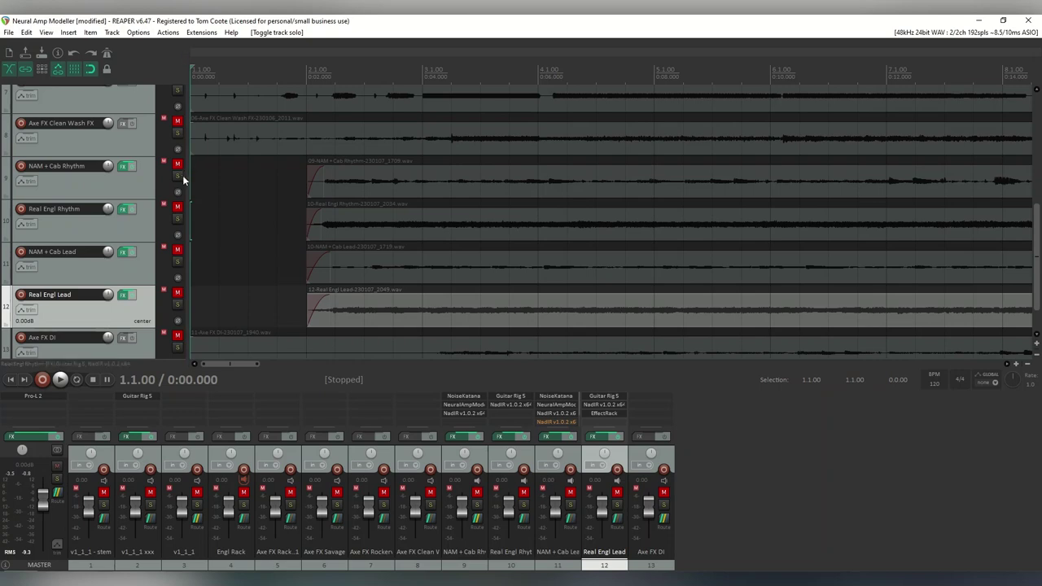
{"action": "left_click", "coordinate": [178, 177]}
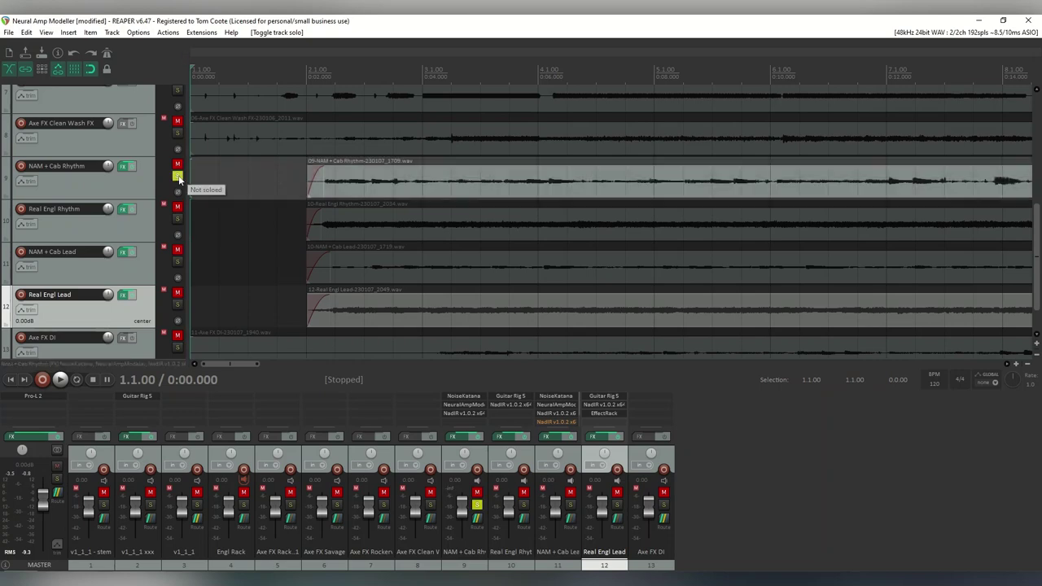
{"action": "left_click", "coordinate": [124, 167]}
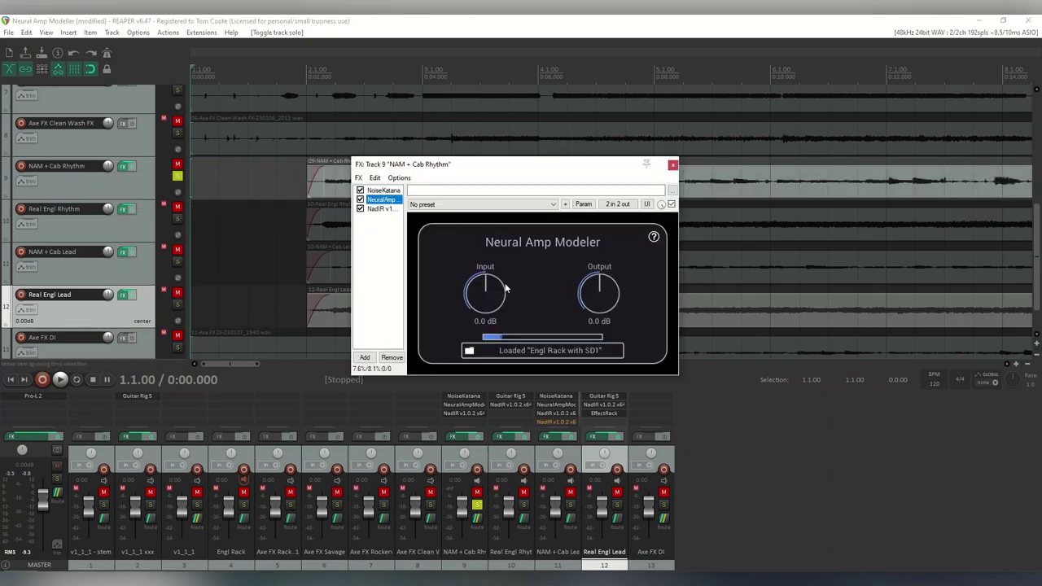
Browse NadIR, Neural Amp Modeler and NoiseKatana, ending on Neural Amp Modeler with Engl Rack with SD1.
{"action": "left_click", "coordinate": [376, 210]}
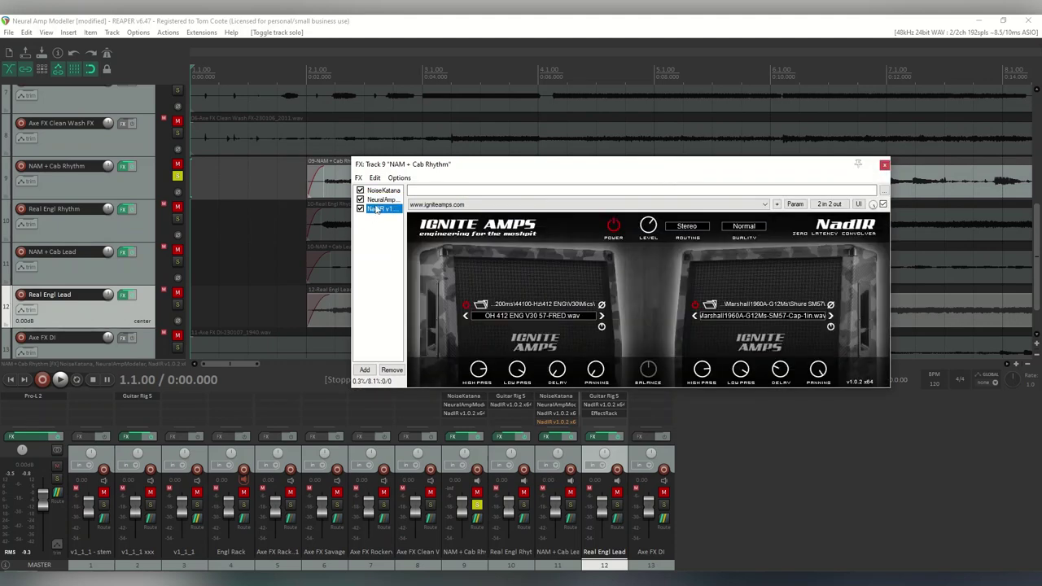
{"action": "left_click", "coordinate": [379, 200]}
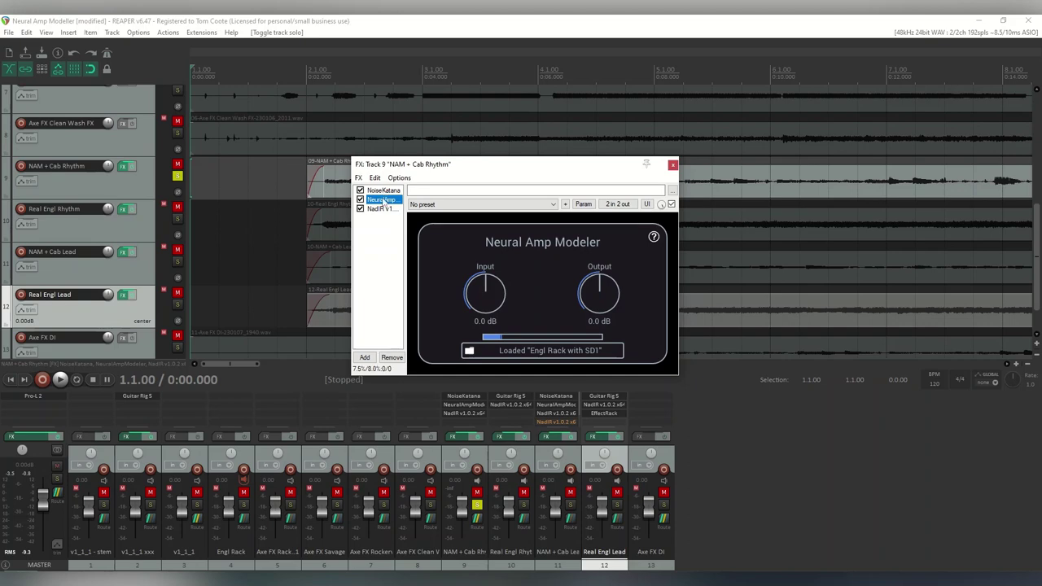
{"action": "left_click", "coordinate": [385, 191]}
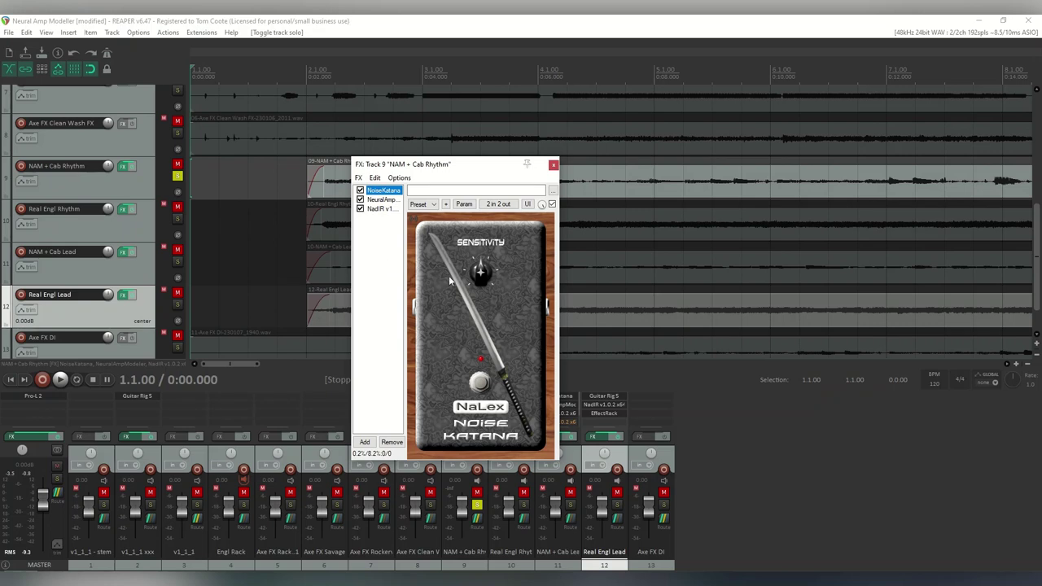
{"action": "left_click", "coordinate": [382, 200]}
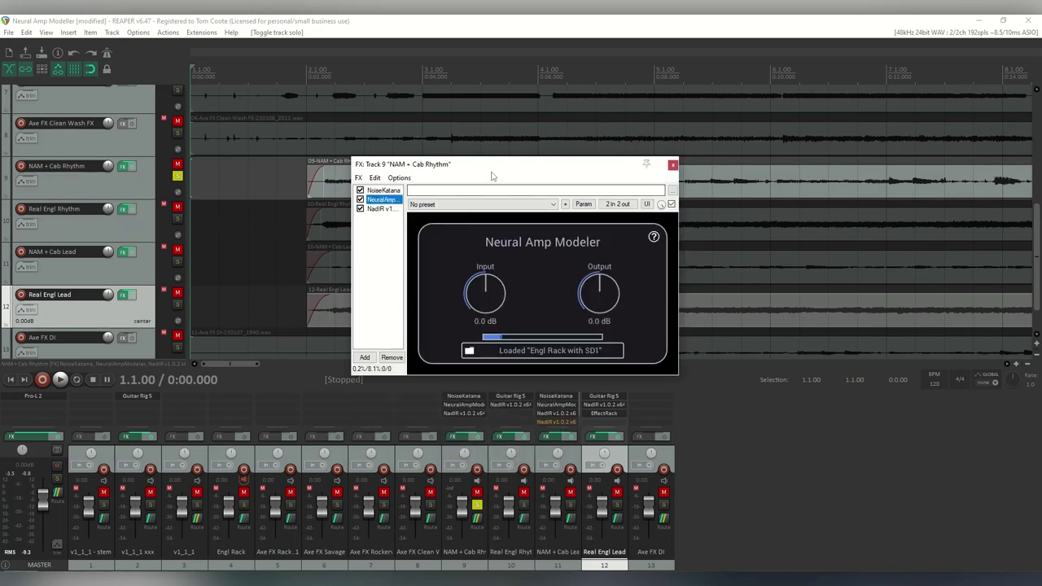
{"action": "left_click_drag", "start_coordinate": [505, 174], "coordinate": [513, 241]}
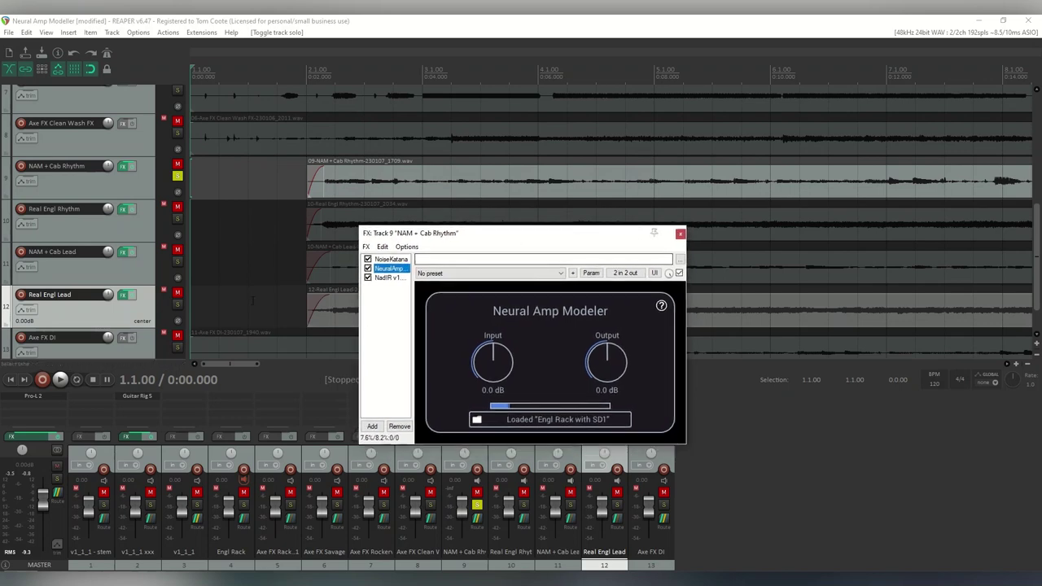
Audition the soloed NAM + Cab Rhythm track, then unsolo it and close its FX chain.
{"action": "left_click", "coordinate": [60, 384]}
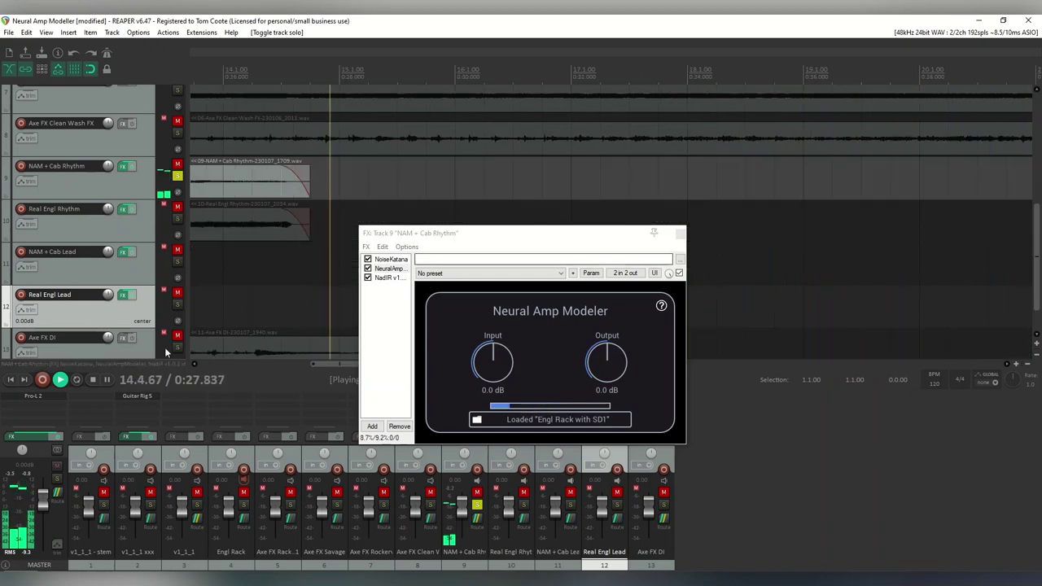
{"action": "key", "text": "space"}
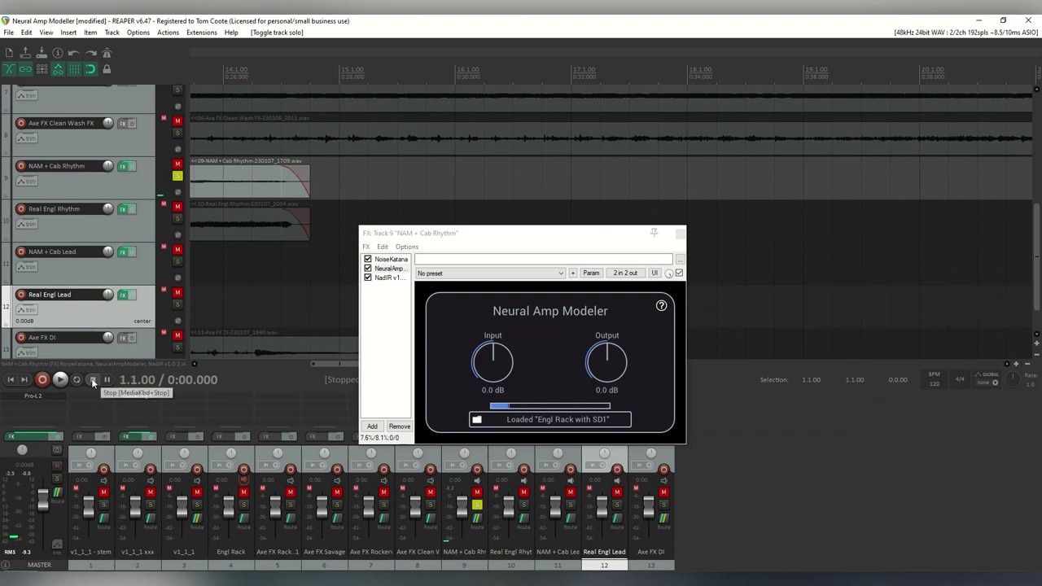
{"action": "left_click", "coordinate": [178, 175]}
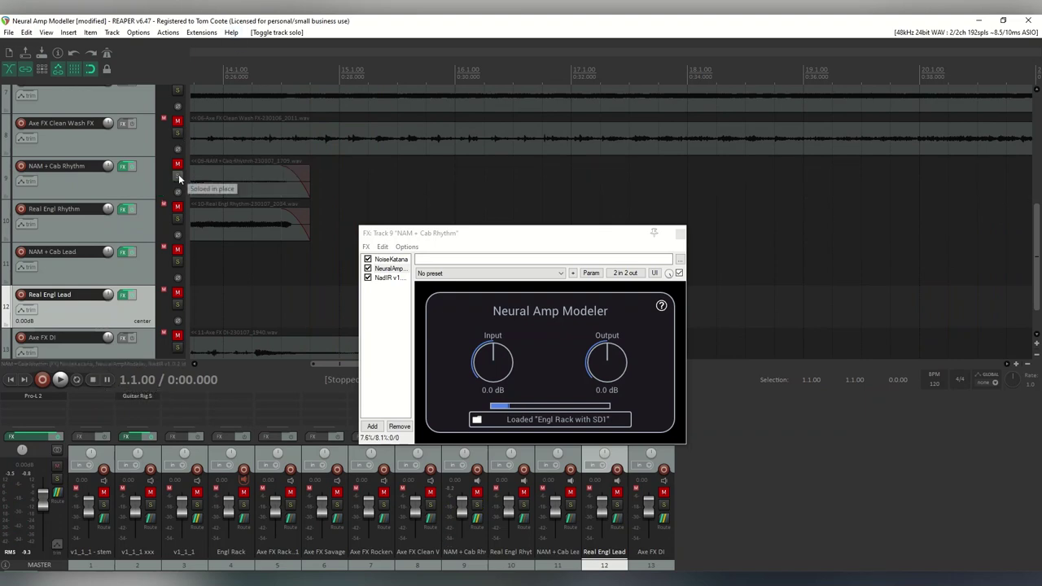
{"action": "left_click", "coordinate": [680, 233]}
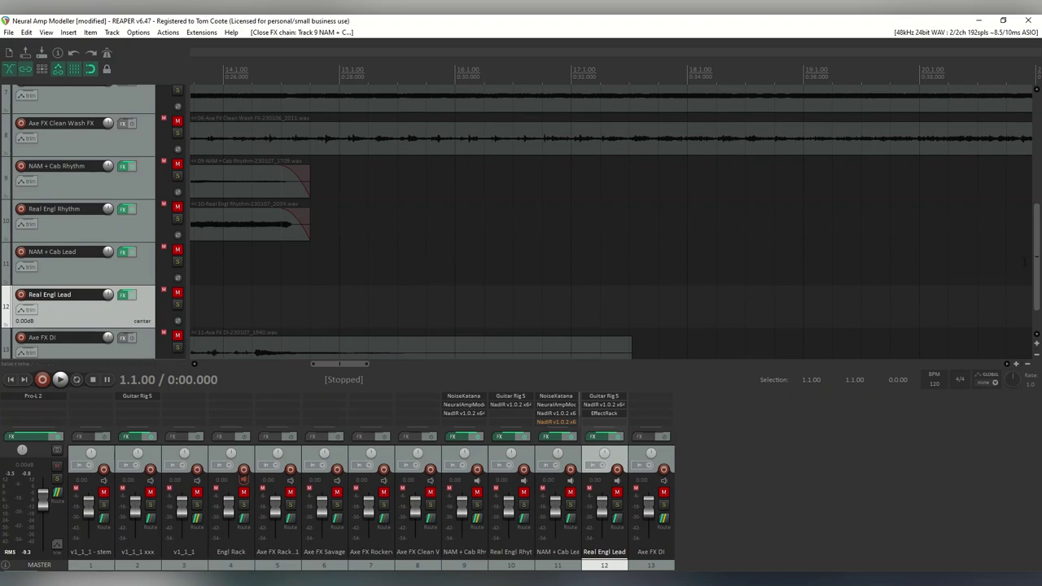
Solo track 12 Real Engl Lead, return to project start, and open its FX chain.
{"action": "left_click_drag", "start_coordinate": [1036, 274], "coordinate": [1035, 291]}
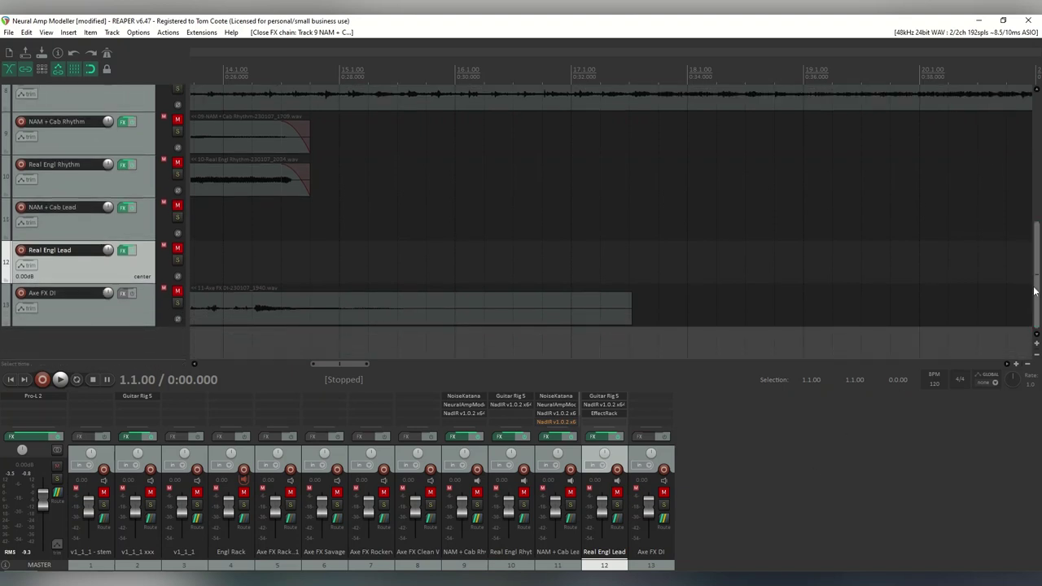
{"action": "left_click", "coordinate": [177, 260]}
{"action": "left_click", "coordinate": [12, 380]}
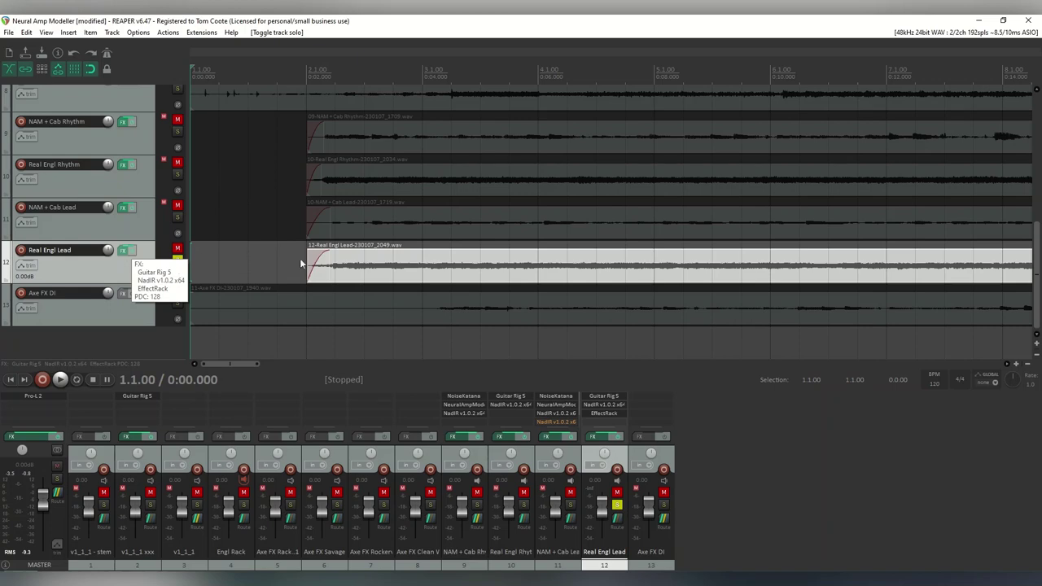
{"action": "left_click", "coordinate": [124, 253]}
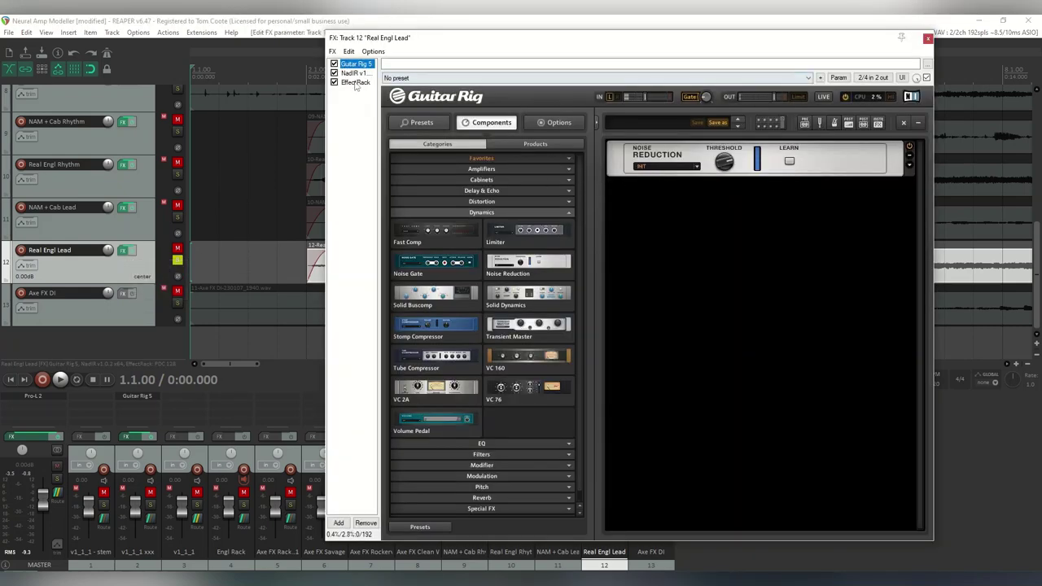
View the Soundtoys EffectRack, then NadIR loading the OH 412 ENG V30 57-FRED and Marshall 1960A impulses.
{"action": "left_click", "coordinate": [355, 83]}
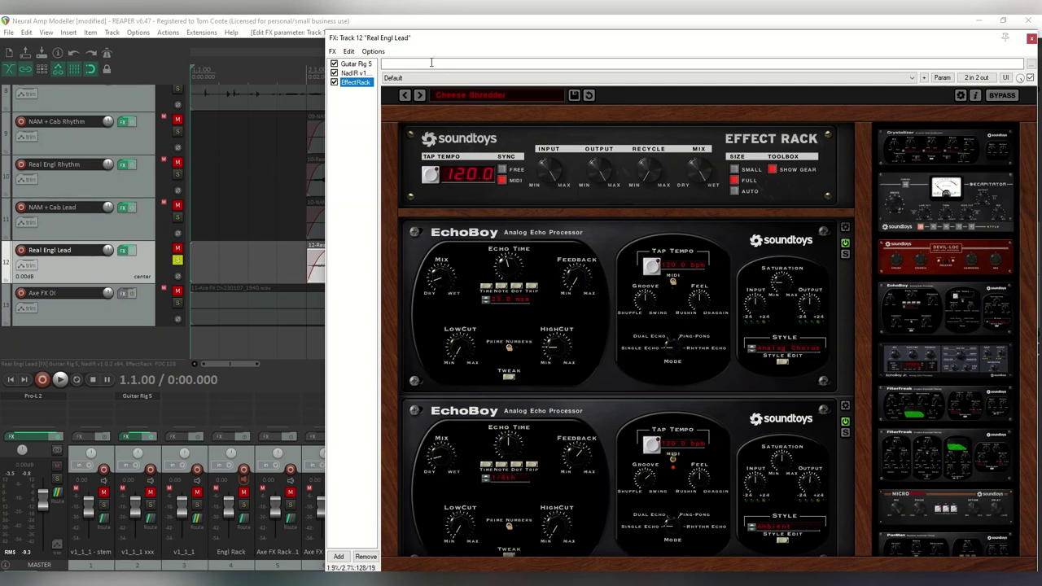
{"action": "left_click", "coordinate": [354, 73]}
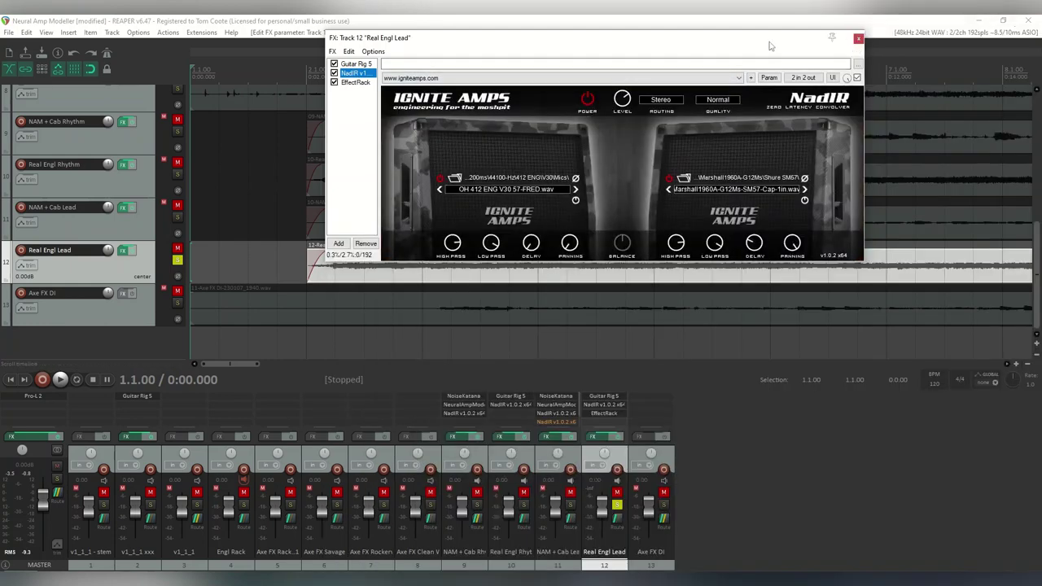
Move the FX window down and play then stop the soloed Real Engl Lead track.
{"action": "left_click_drag", "start_coordinate": [770, 45], "coordinate": [776, 320]}
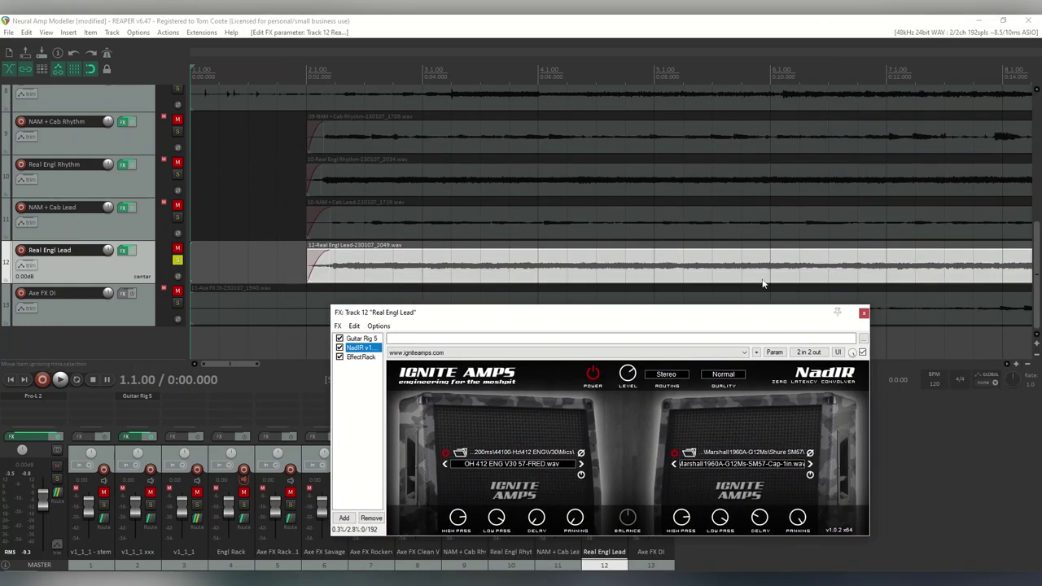
{"action": "left_click", "coordinate": [60, 380]}
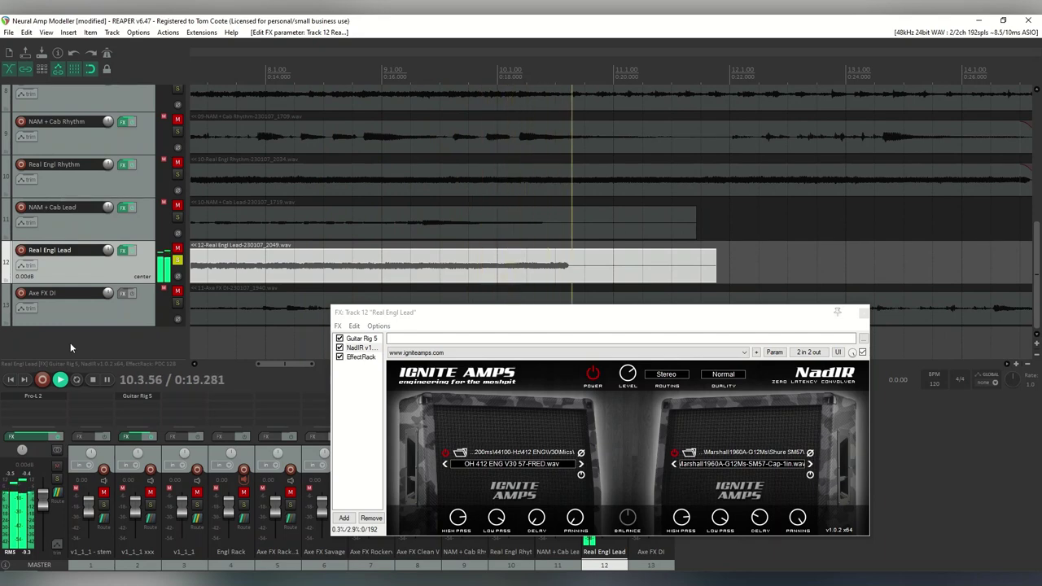
{"action": "left_click", "coordinate": [93, 380]}
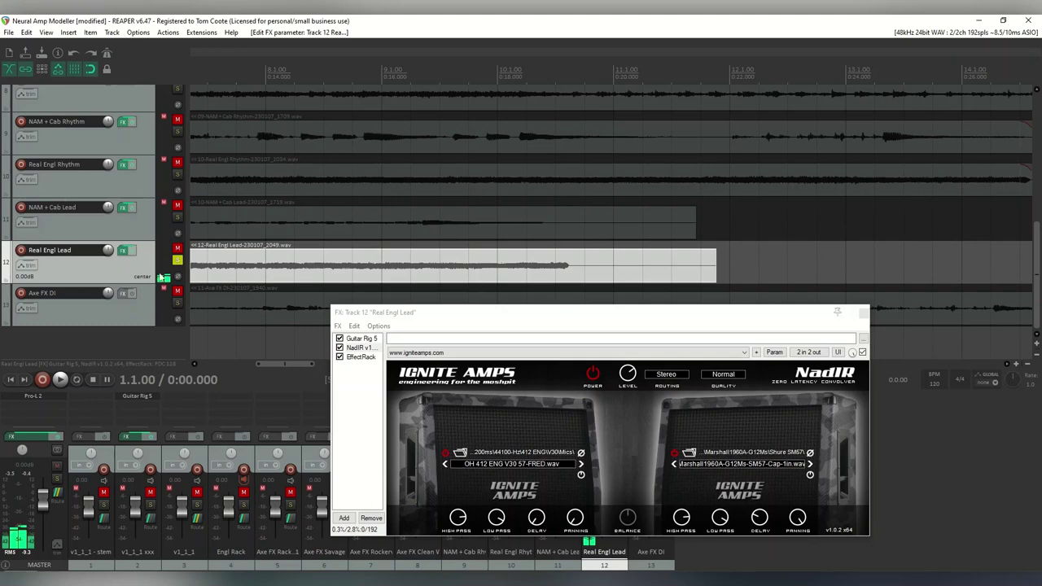
Solo NAM + Cab Lead instead of Real Engl Lead, rewind, and close track 12's FX chain.
{"action": "left_click", "coordinate": [177, 260]}
{"action": "left_click", "coordinate": [176, 217]}
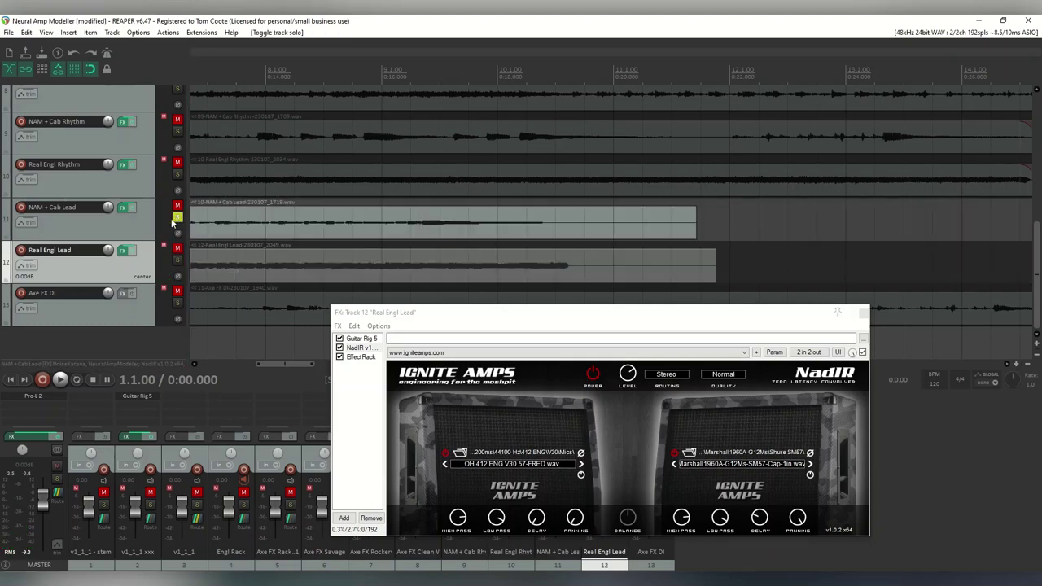
{"action": "left_click", "coordinate": [10, 379]}
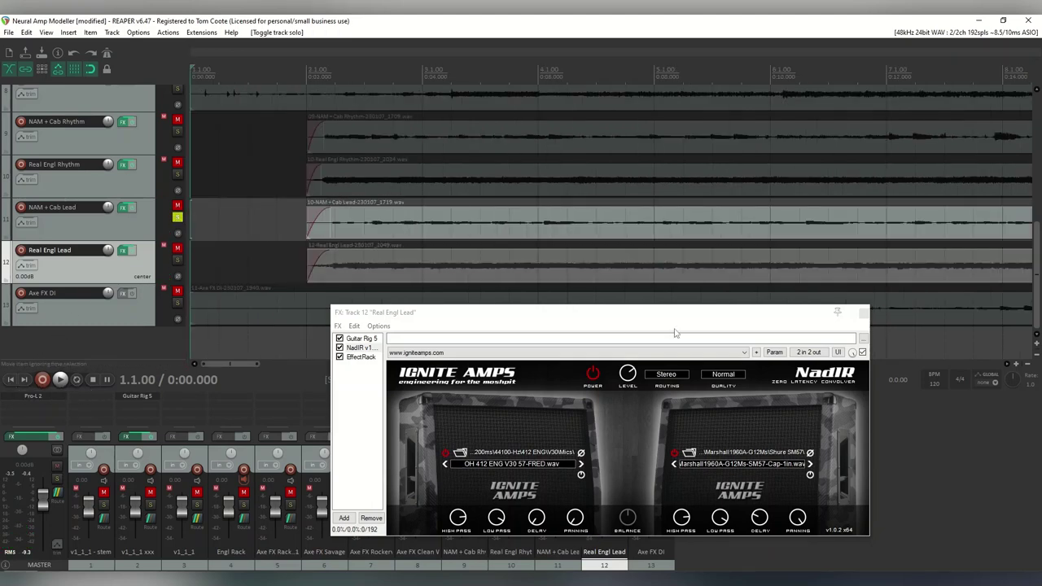
{"action": "left_click", "coordinate": [864, 313]}
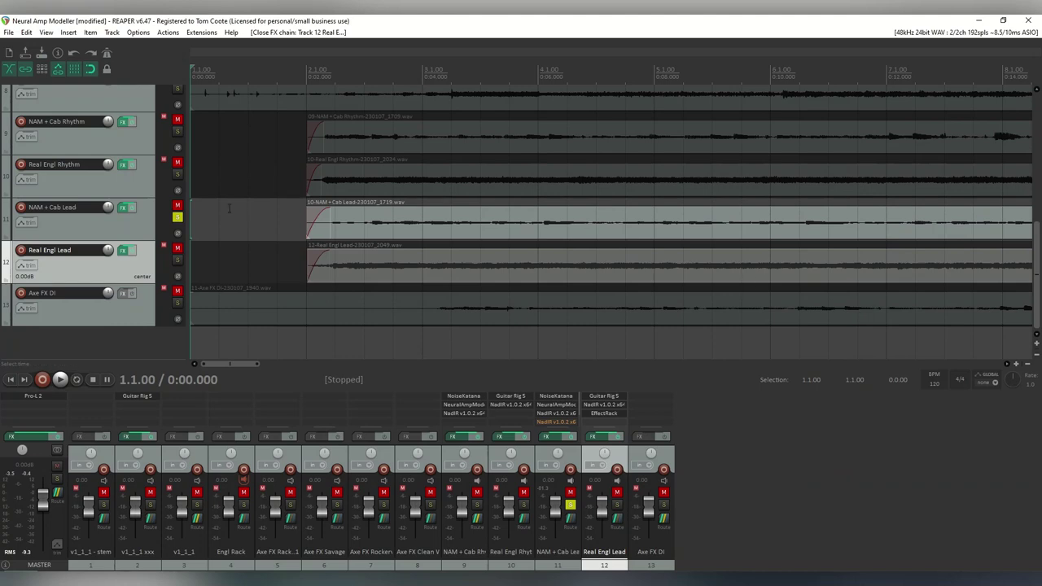
Open track 11 NAM + Cab Lead's FX chain on Neural Amp Modeler with Engl Rack with SD1.
{"action": "left_click", "coordinate": [128, 209]}
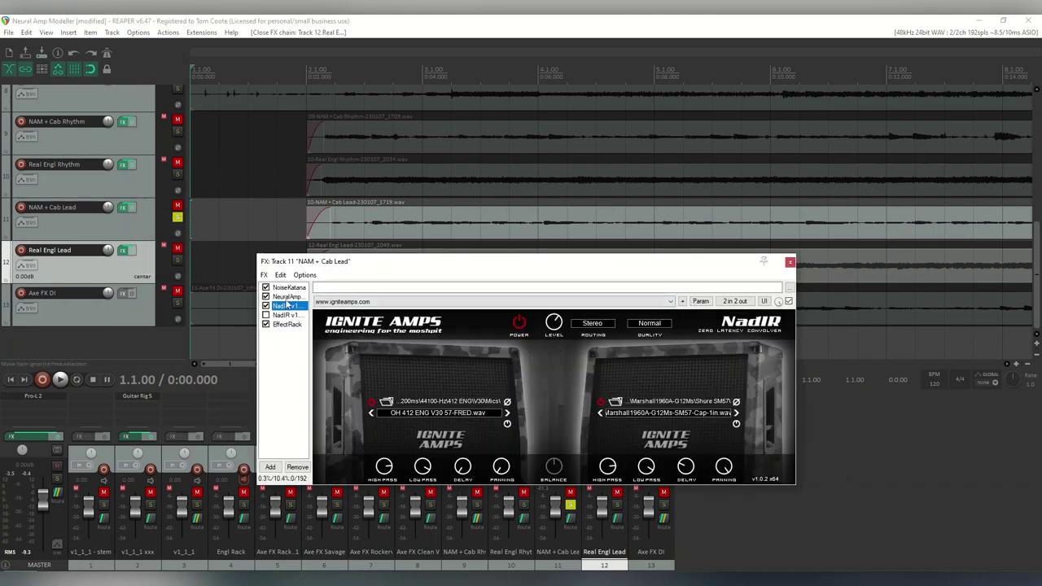
{"action": "left_click", "coordinate": [285, 296]}
{"action": "left_click_drag", "start_coordinate": [477, 265], "coordinate": [568, 287]}
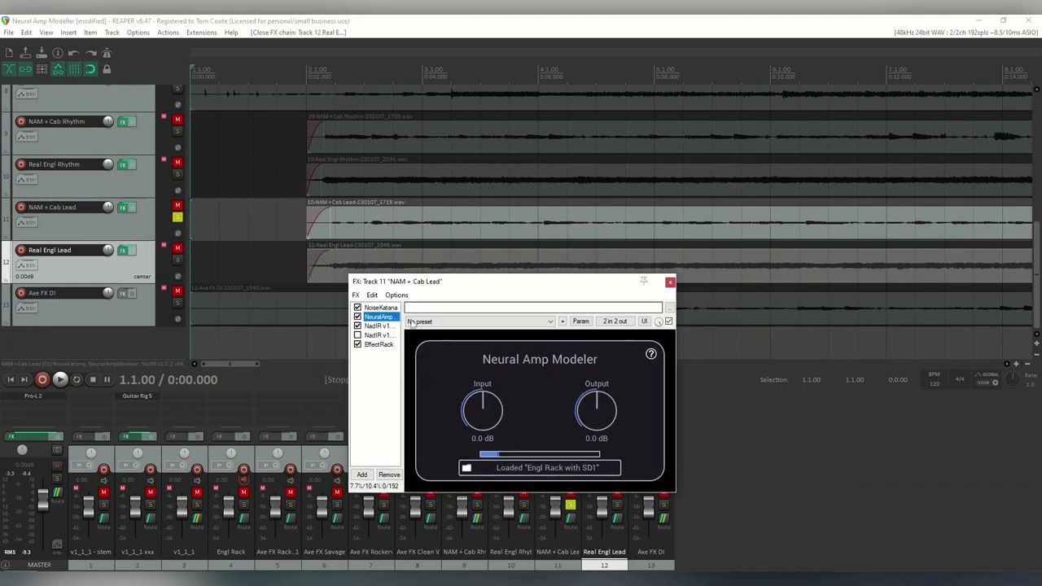
Play the soloed NAM + Cab Lead track, then stop playback.
{"action": "left_click", "coordinate": [865, 503]}
{"action": "key", "text": "space"}
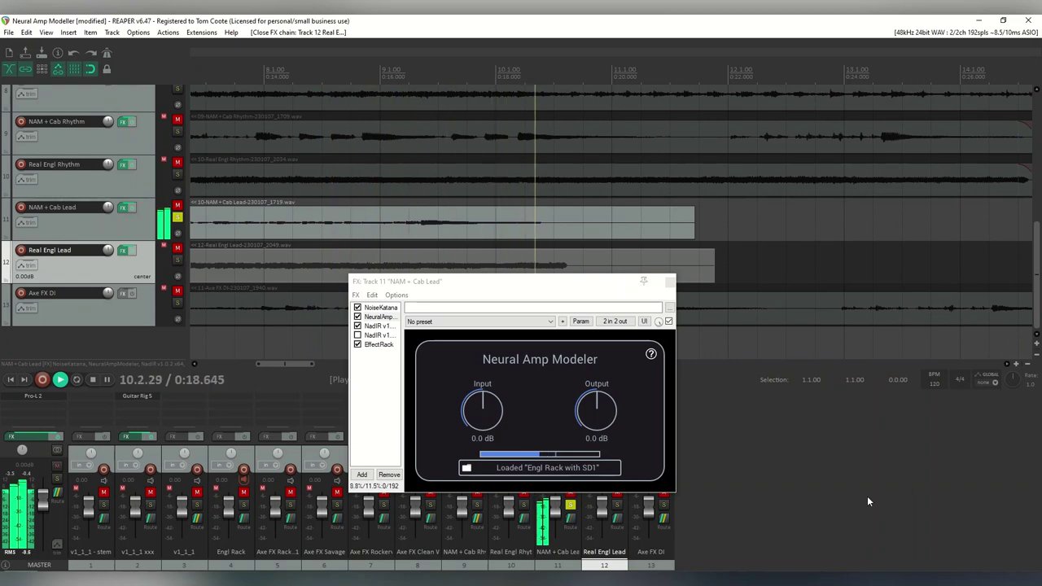
{"action": "left_click", "coordinate": [95, 381]}
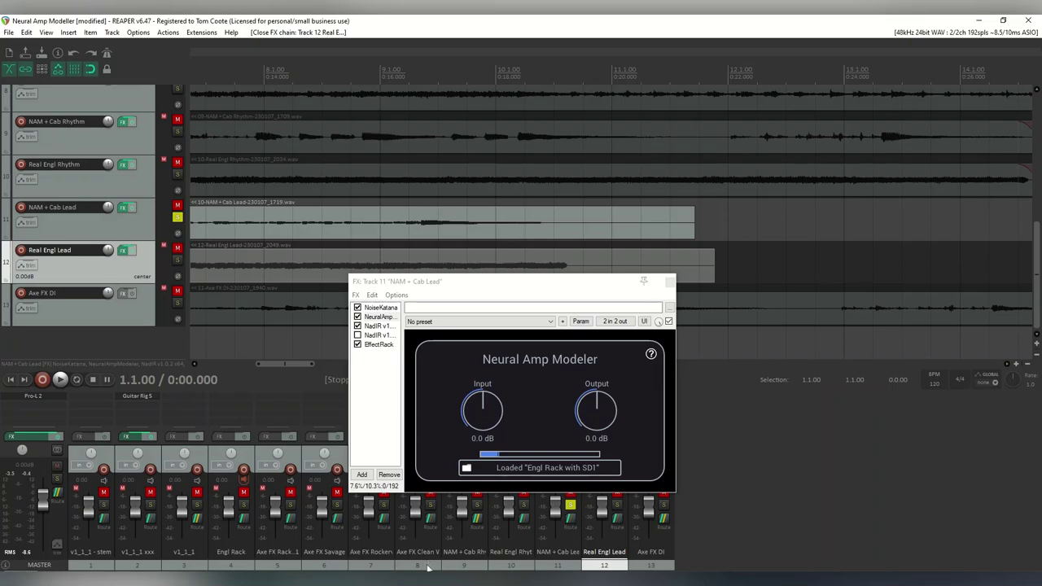
Switch to Chrome's YouTube Studio channel content, then to the Neural Amp Modeler Facebook group.
{"action": "key", "text": "alt+Tab"}
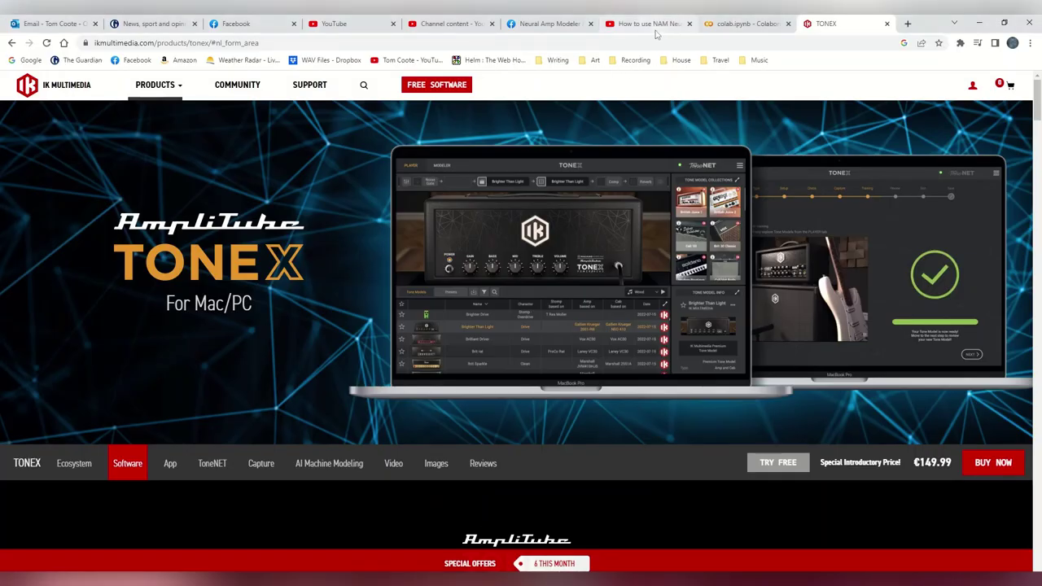
{"action": "left_click", "coordinate": [451, 27]}
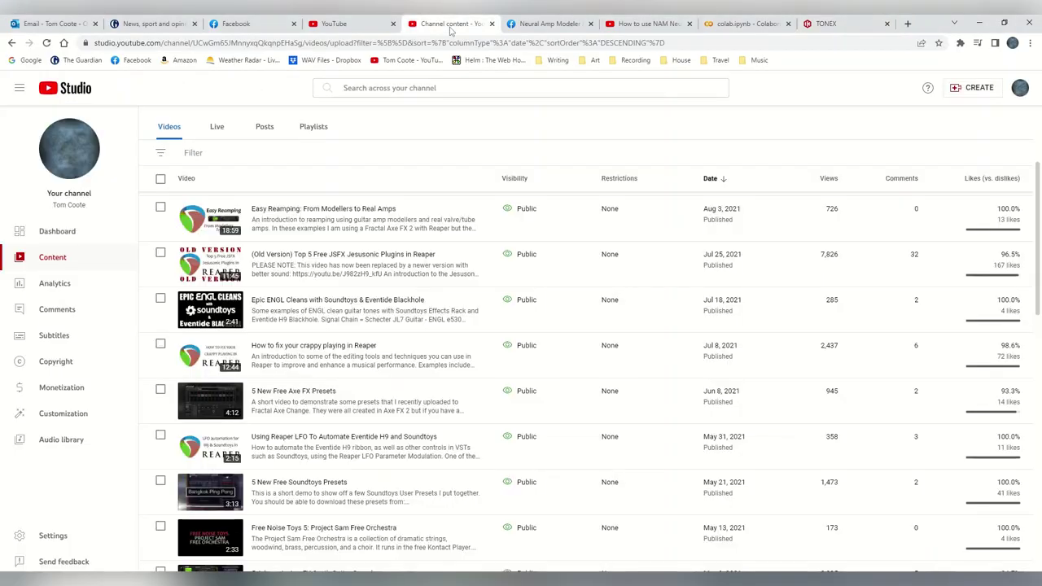
{"action": "mouse_move", "coordinate": [451, 209]}
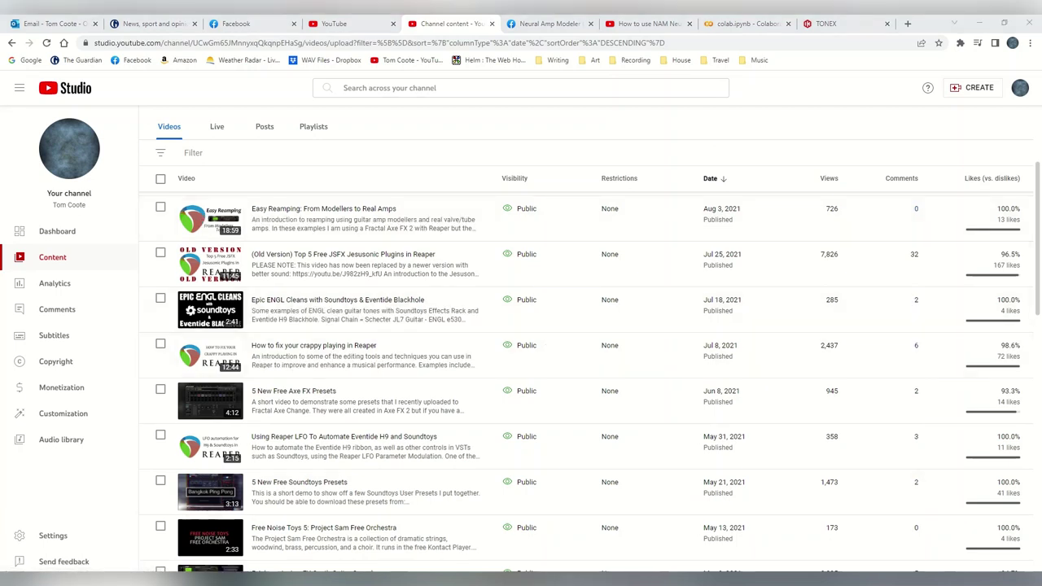
{"action": "mouse_move", "coordinate": [847, 458]}
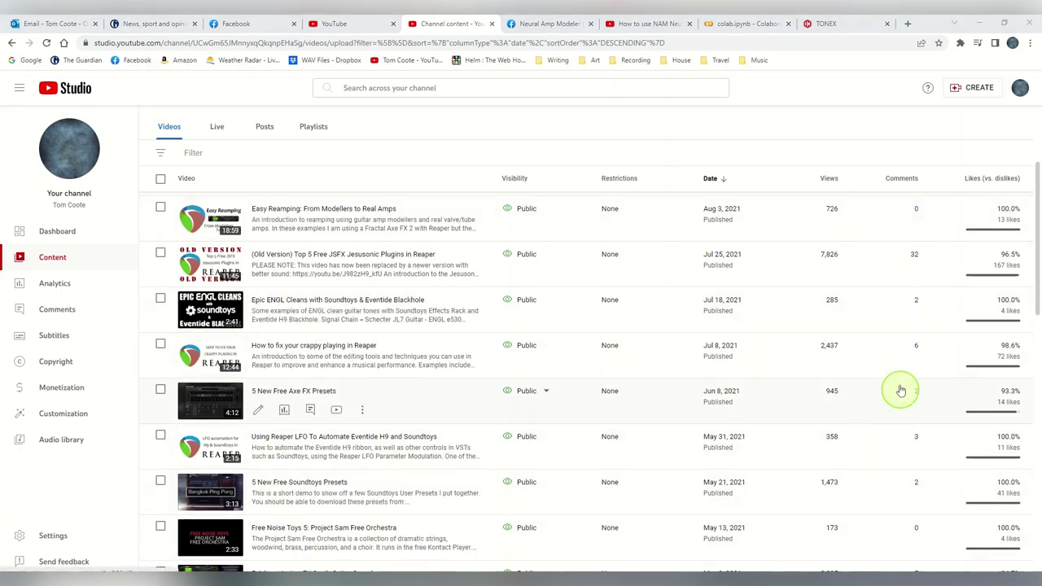
{"action": "mouse_move", "coordinate": [236, 213]}
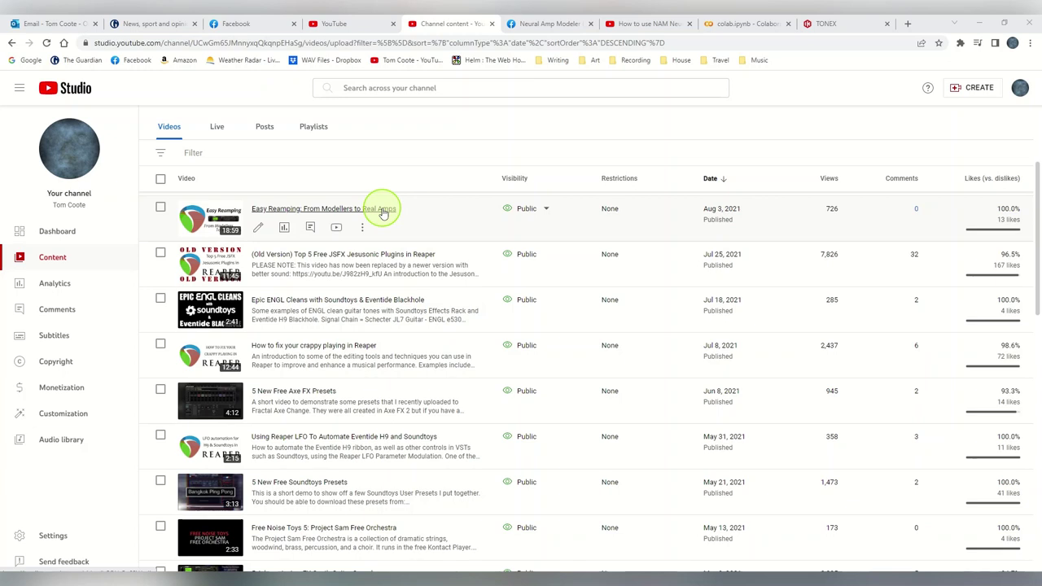
{"action": "left_click", "coordinate": [553, 24]}
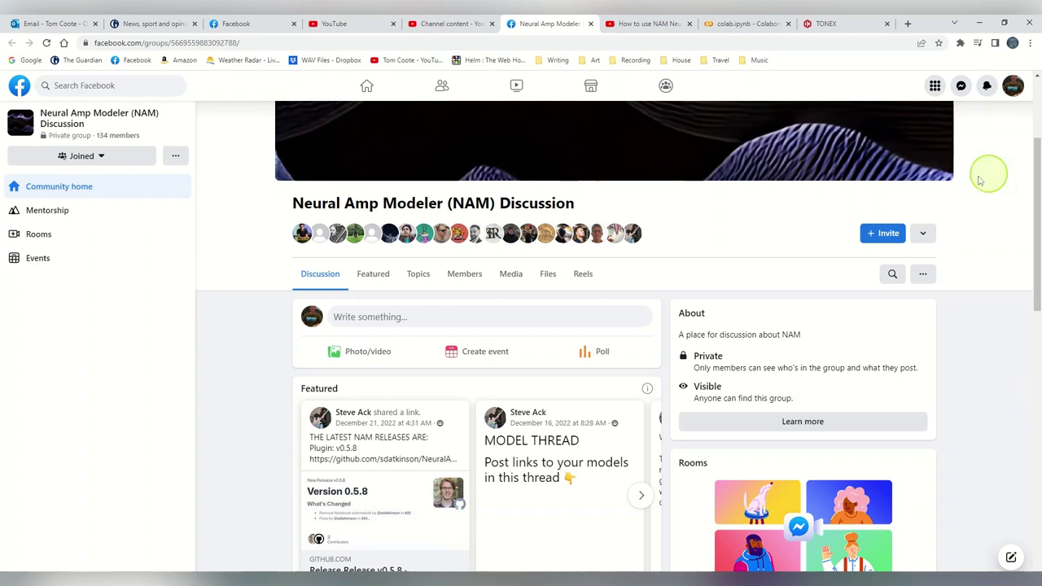
Switch from the NAM Facebook group back to REAPER.
{"action": "left_click", "coordinate": [376, 580]}
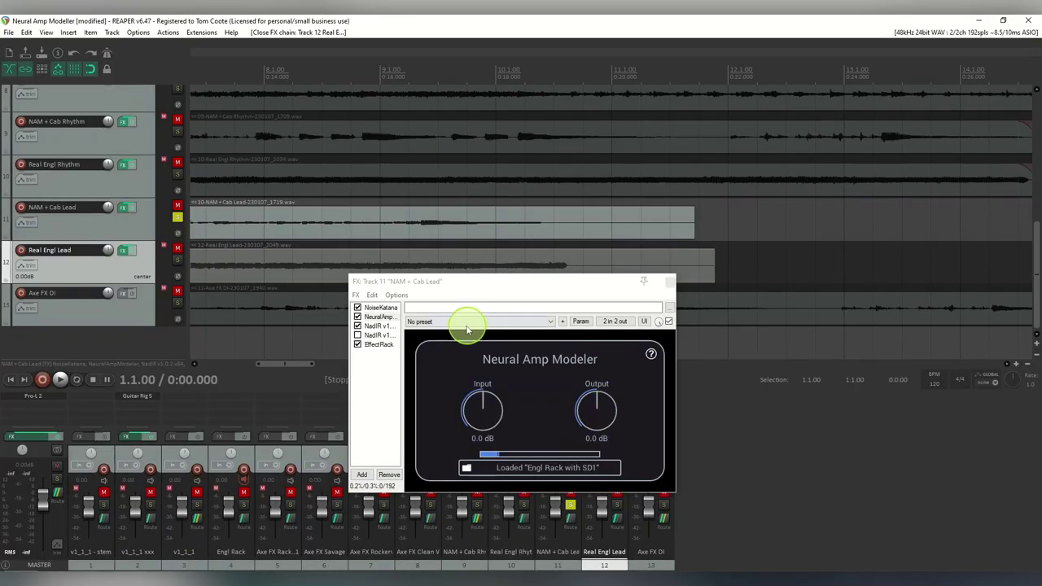
Display NoiseKatana in NAM + Cab Lead's FX chain, then go to the NAM Easy Mode tutorial.
{"action": "left_click", "coordinate": [371, 308]}
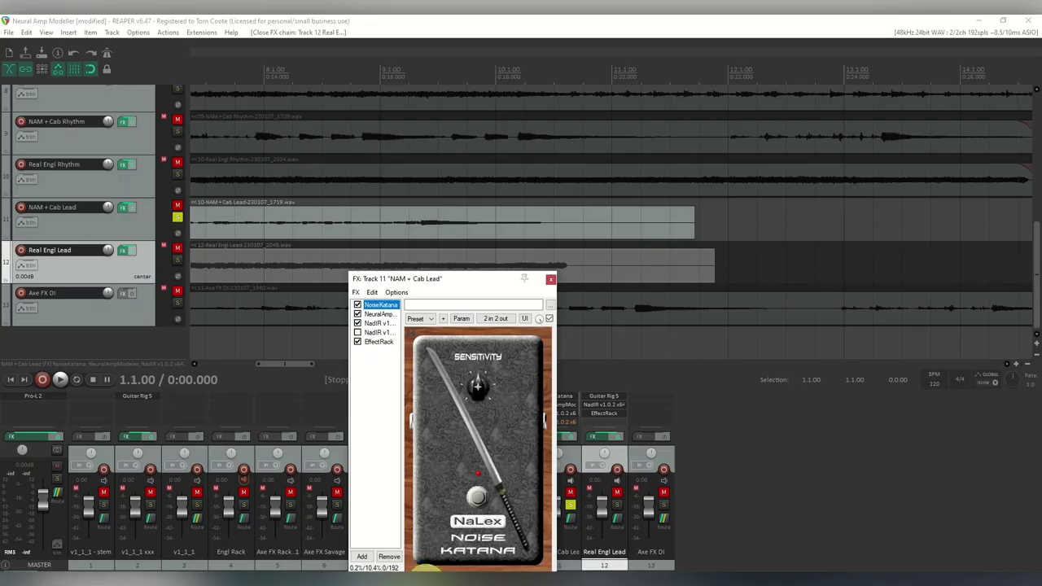
{"action": "left_click", "coordinate": [427, 579]}
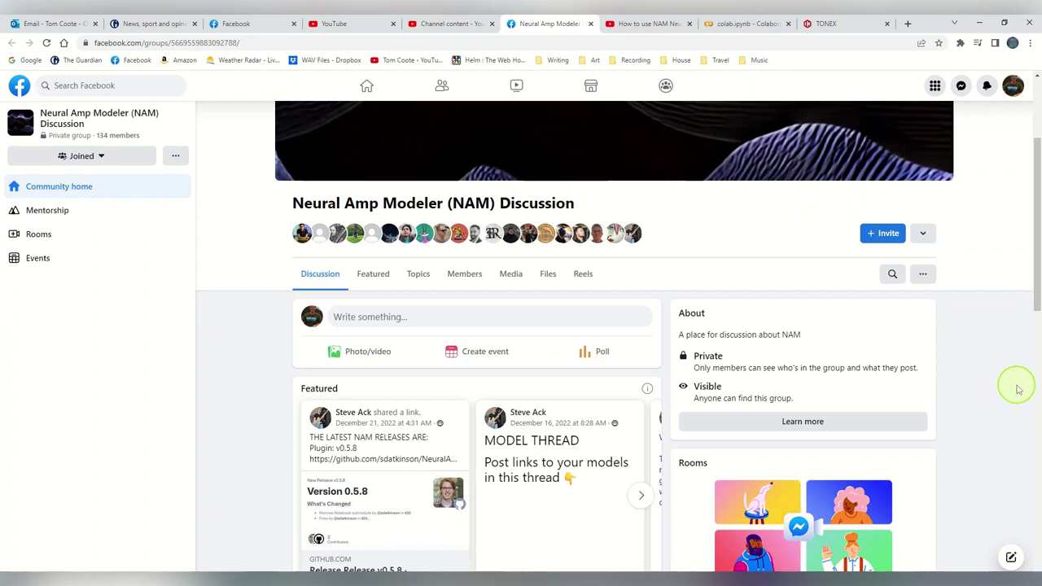
{"action": "left_click", "coordinate": [638, 25]}
Scroll up to show the full NAM EASY MODE video player, then move to the Colab notebook.
{"action": "scroll", "coordinate": [1034, 322], "scroll_direction": "up", "scroll_amount": 3}
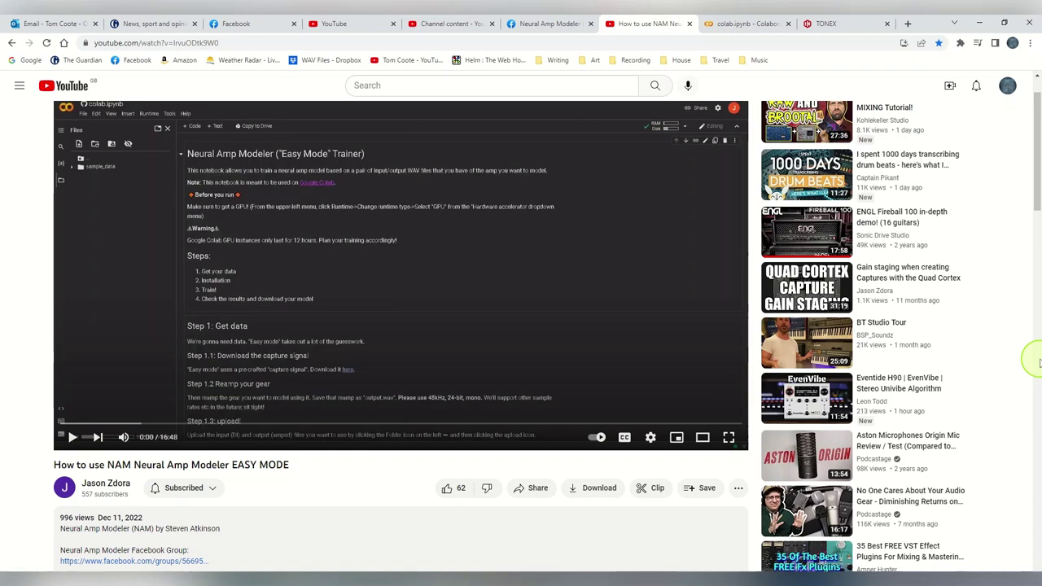
{"action": "left_click", "coordinate": [738, 26]}
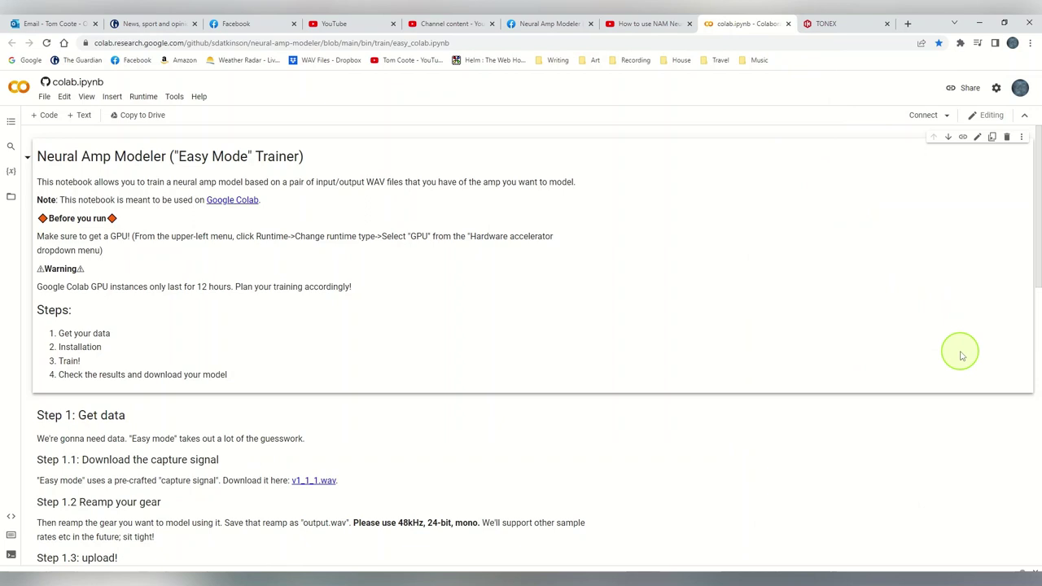
Open the Colab Files pane listing .config and sample_data, and scroll the Easy Mode trainer to Step 4.
{"action": "scroll", "coordinate": [960, 351], "scroll_direction": "down", "scroll_amount": 1}
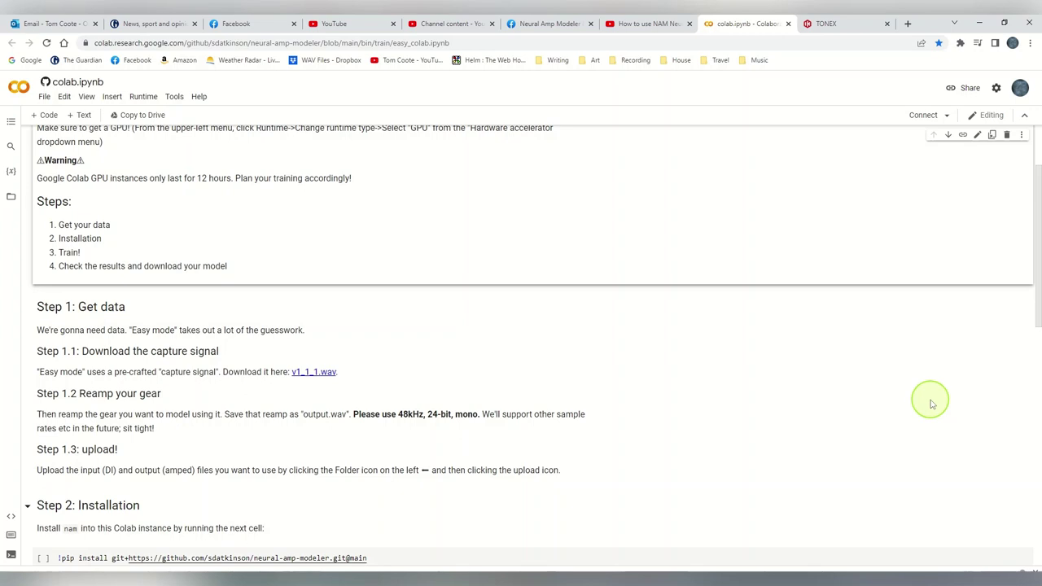
{"action": "left_click", "coordinate": [13, 197]}
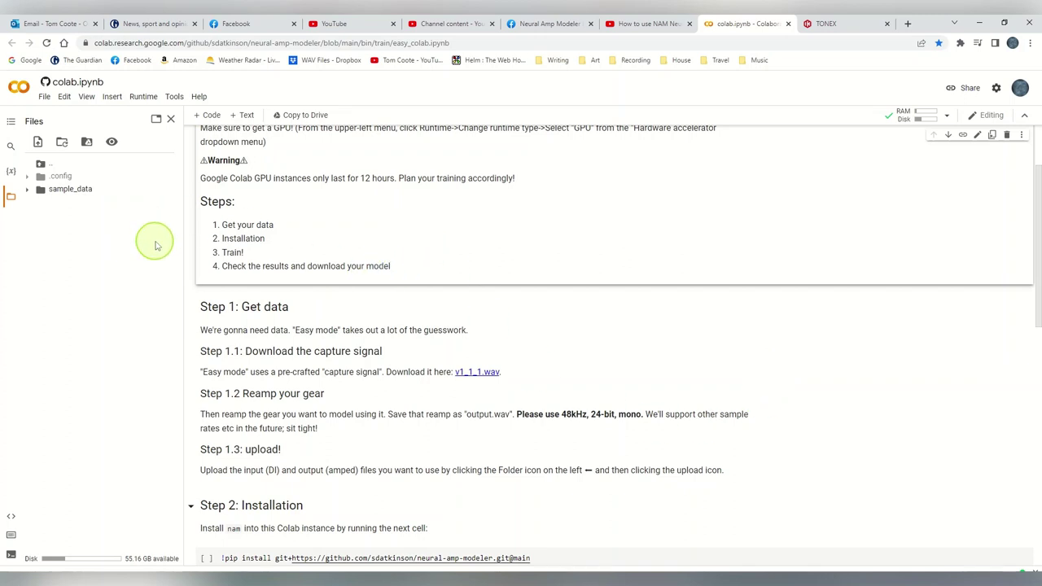
{"action": "scroll", "coordinate": [932, 311], "scroll_direction": "down", "scroll_amount": 4}
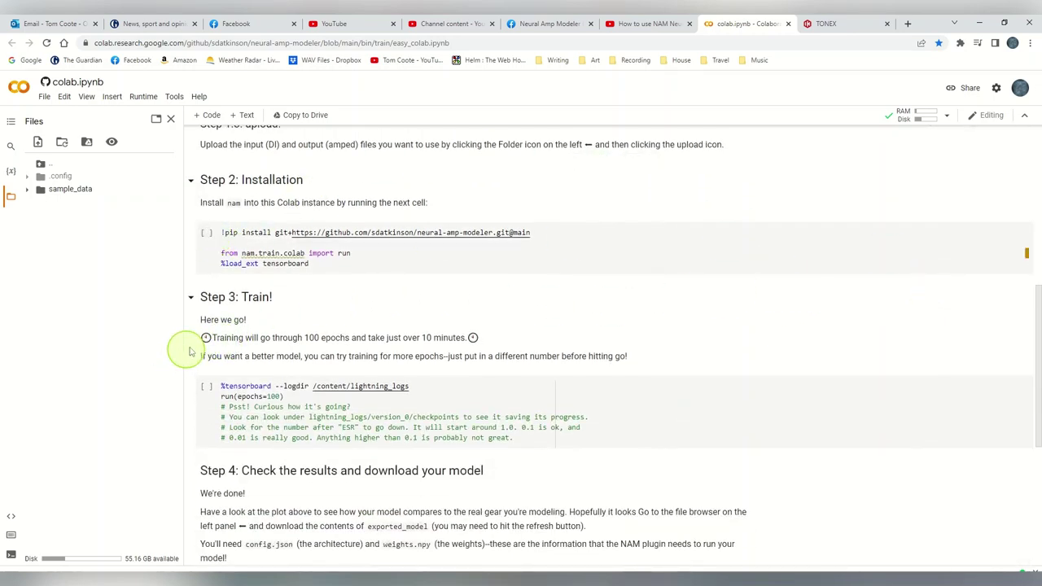
{"action": "scroll", "coordinate": [886, 288], "scroll_direction": "down", "scroll_amount": 1}
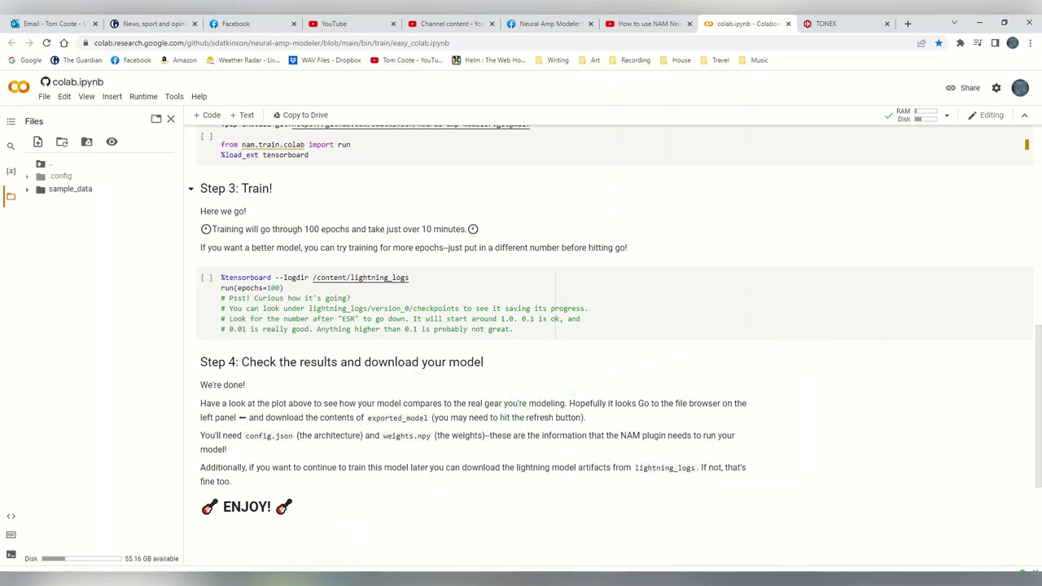
Browse the Neural Amp Modeller folder, inspecting Axe FX 2 Rockerverb's config.json and weights.npy.
{"action": "right_click", "coordinate": [279, 580]}
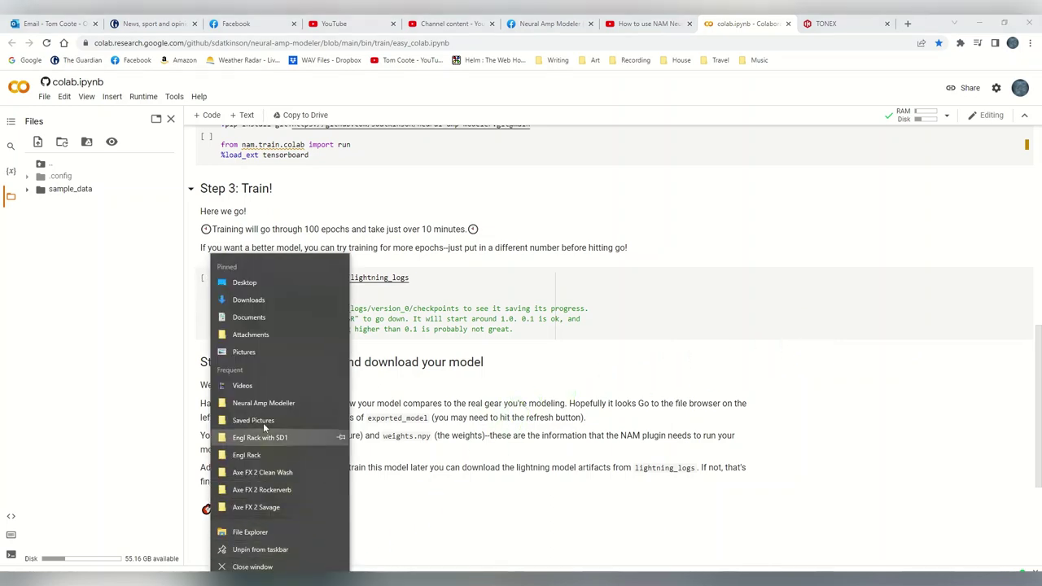
{"action": "left_click", "coordinate": [269, 403]}
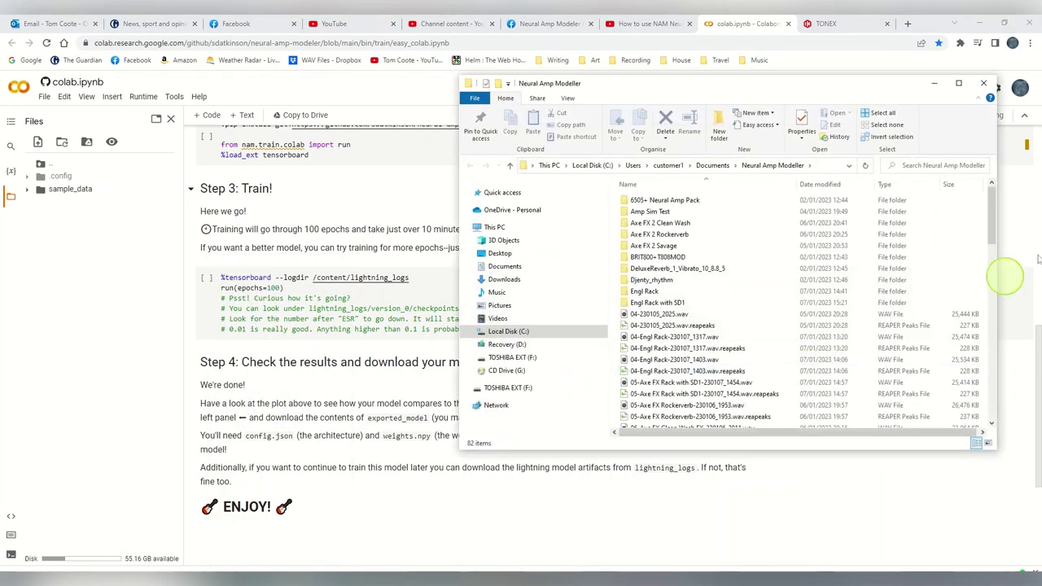
{"action": "double_click", "coordinate": [627, 234]}
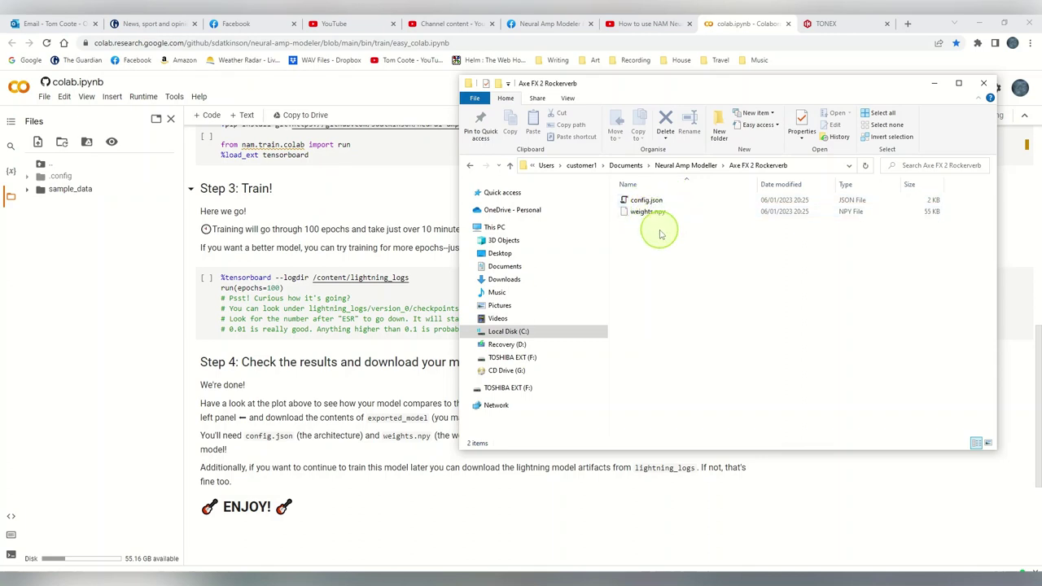
{"action": "left_click", "coordinate": [644, 202]}
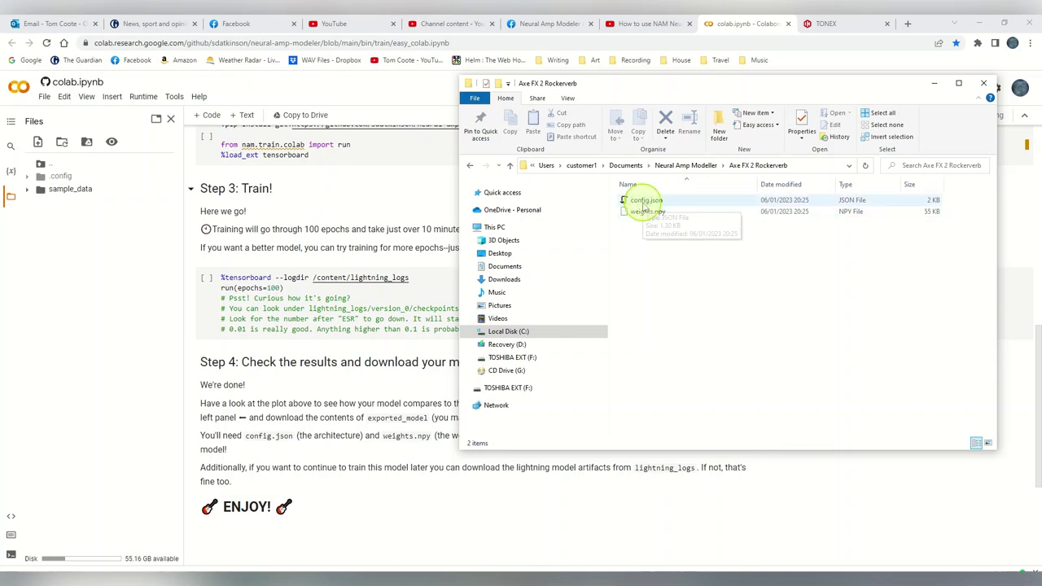
{"action": "left_click", "coordinate": [686, 165]}
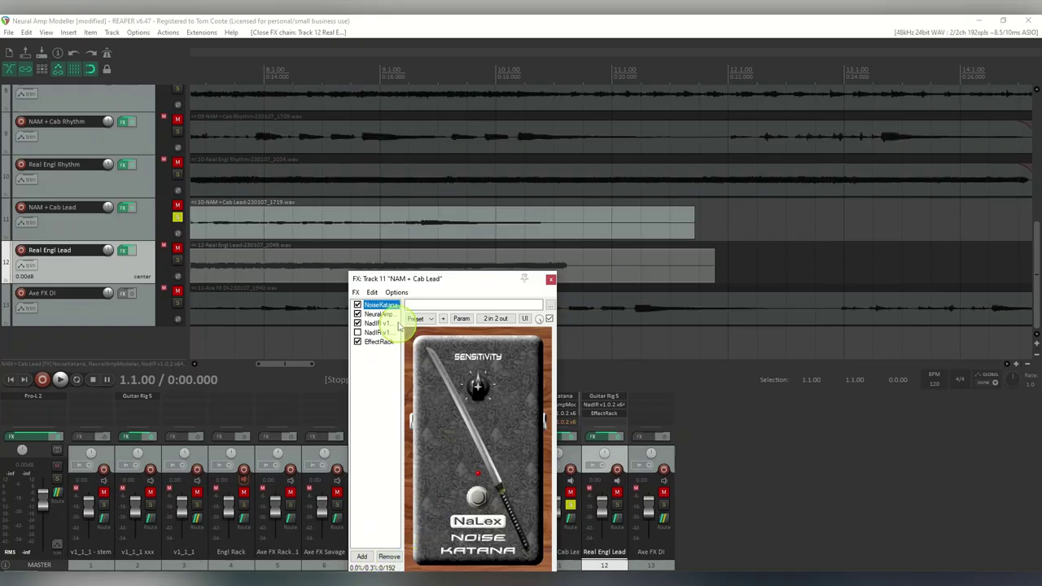
Show Neural Amp Modeler with 'Engl Rack with SD1' on track 11, scroll tracks to the top, return to project start.
{"action": "left_click", "coordinate": [379, 313]}
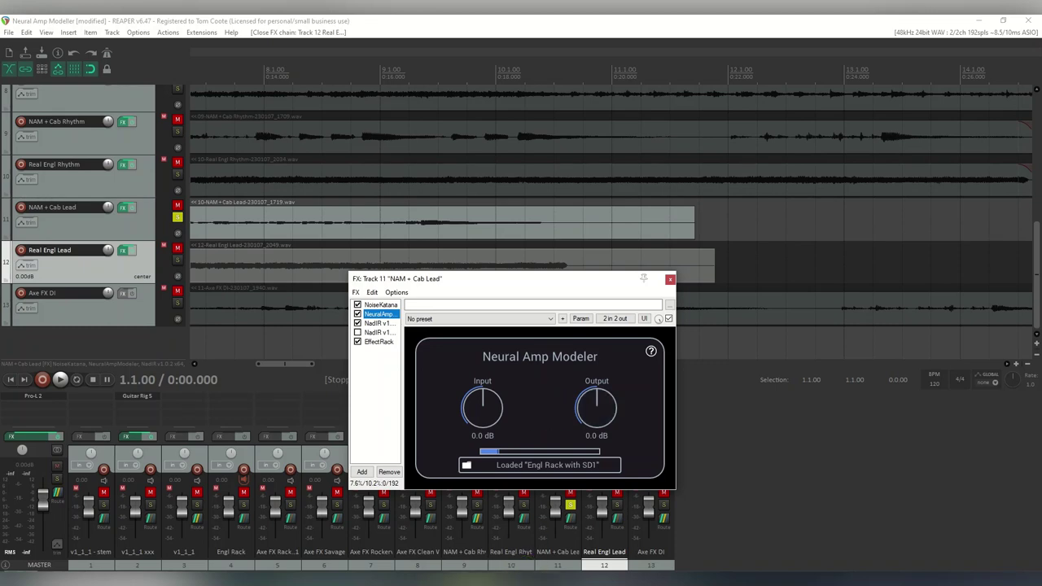
{"action": "mouse_move", "coordinate": [439, 582]}
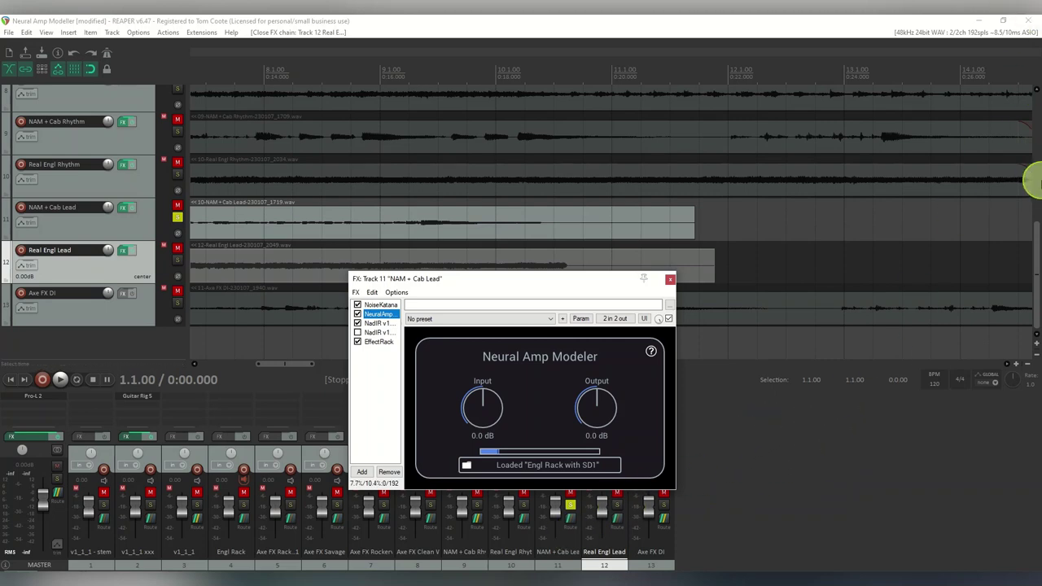
{"action": "left_click_drag", "start_coordinate": [1034, 230], "coordinate": [1031, 105]}
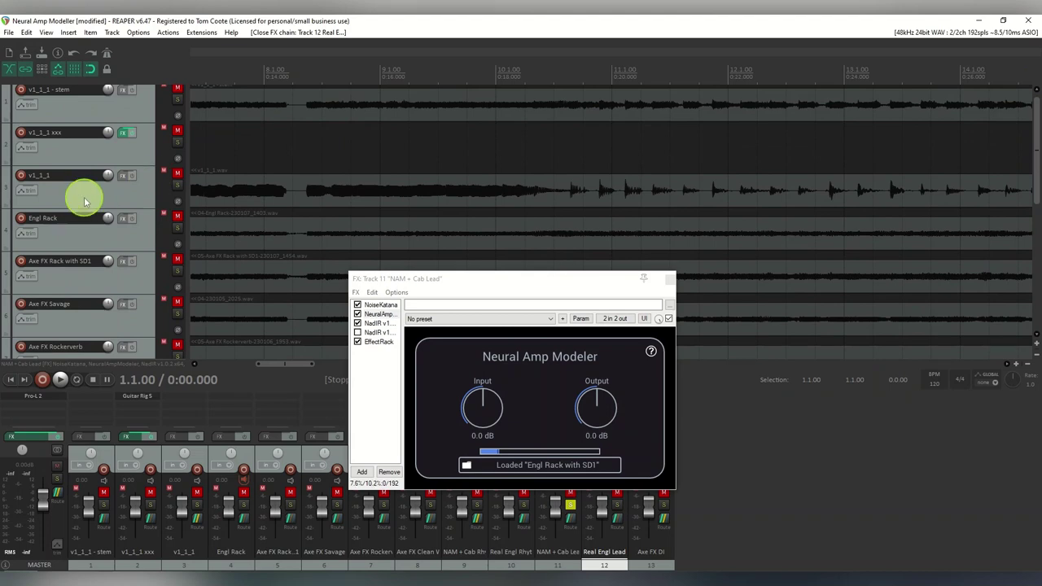
{"action": "left_click", "coordinate": [10, 379]}
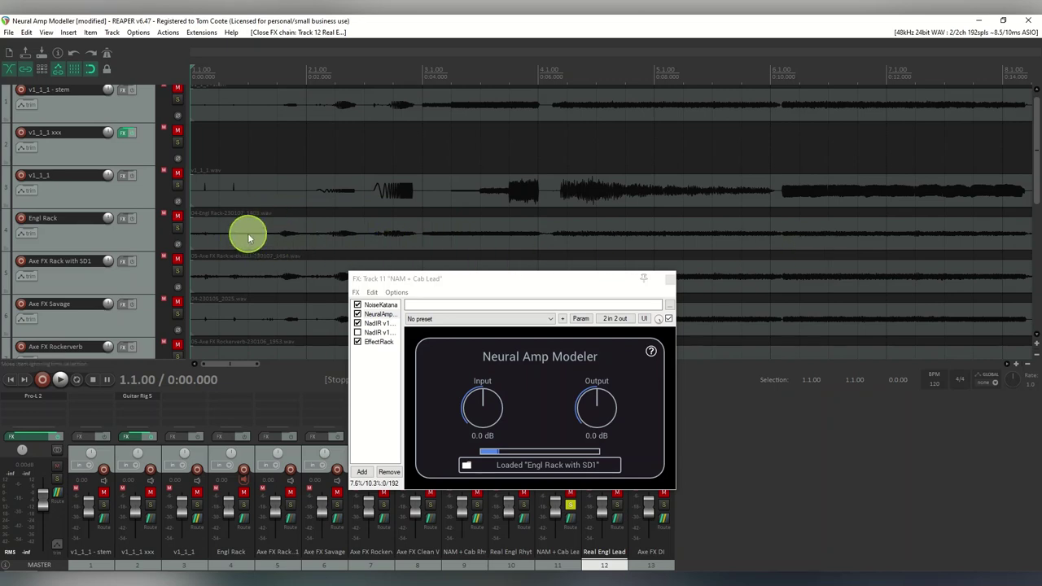
Move the FX chain window to the lower right and scroll the arrange view to where the audio ends.
{"action": "left_click_drag", "start_coordinate": [472, 279], "coordinate": [599, 376]}
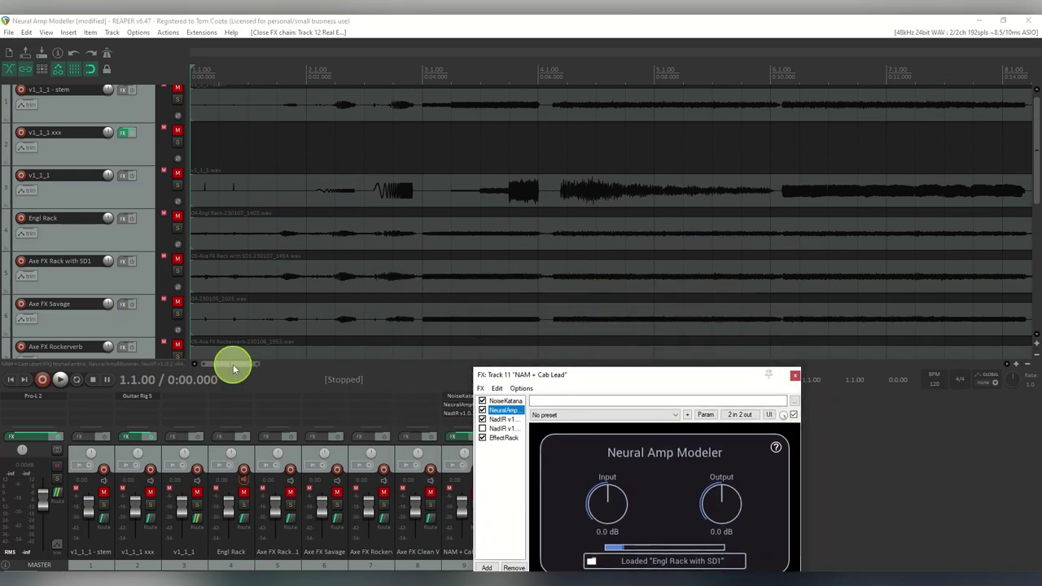
{"action": "left_click_drag", "start_coordinate": [233, 364], "coordinate": [986, 348]}
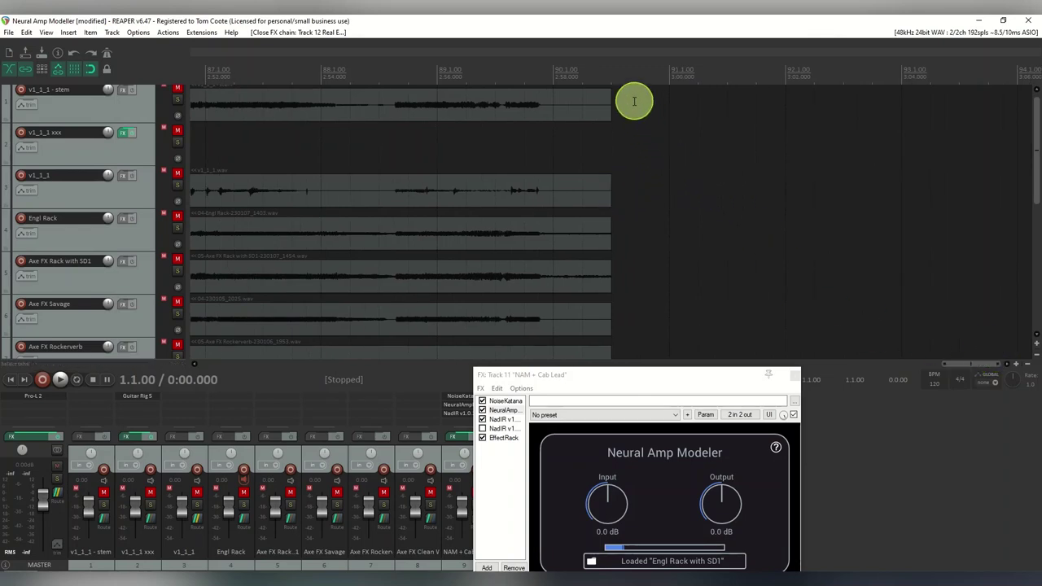
{"action": "left_click", "coordinate": [9, 32]}
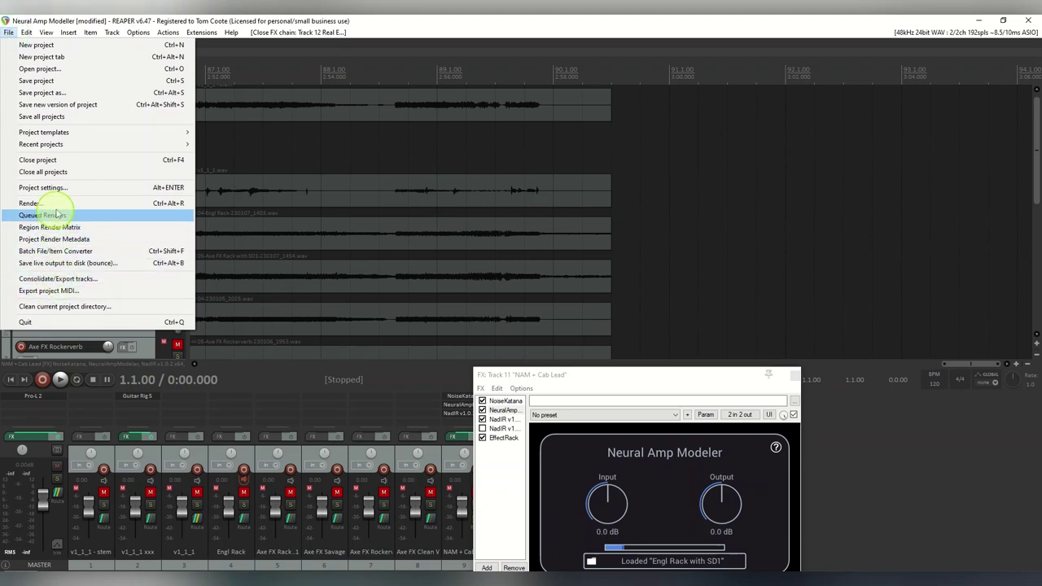
{"action": "left_click", "coordinate": [49, 204]}
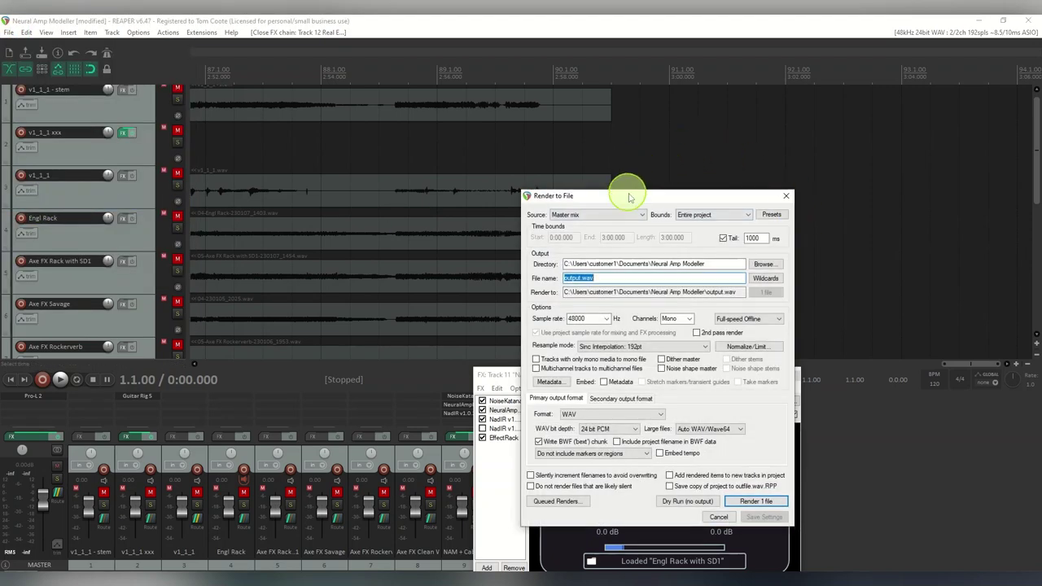
{"action": "left_click_drag", "start_coordinate": [662, 202], "coordinate": [472, 125]}
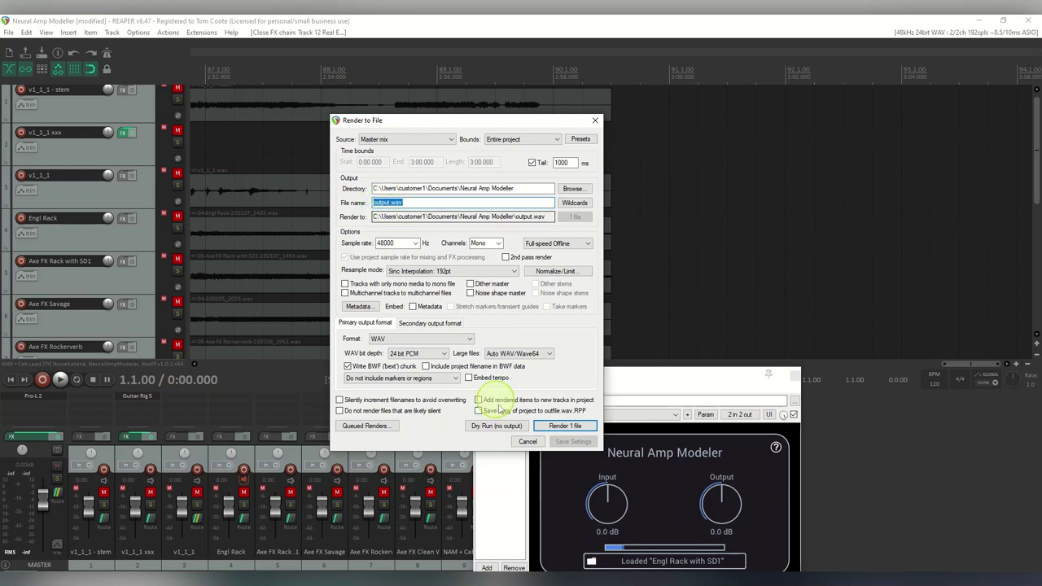
{"action": "left_click", "coordinate": [531, 442]}
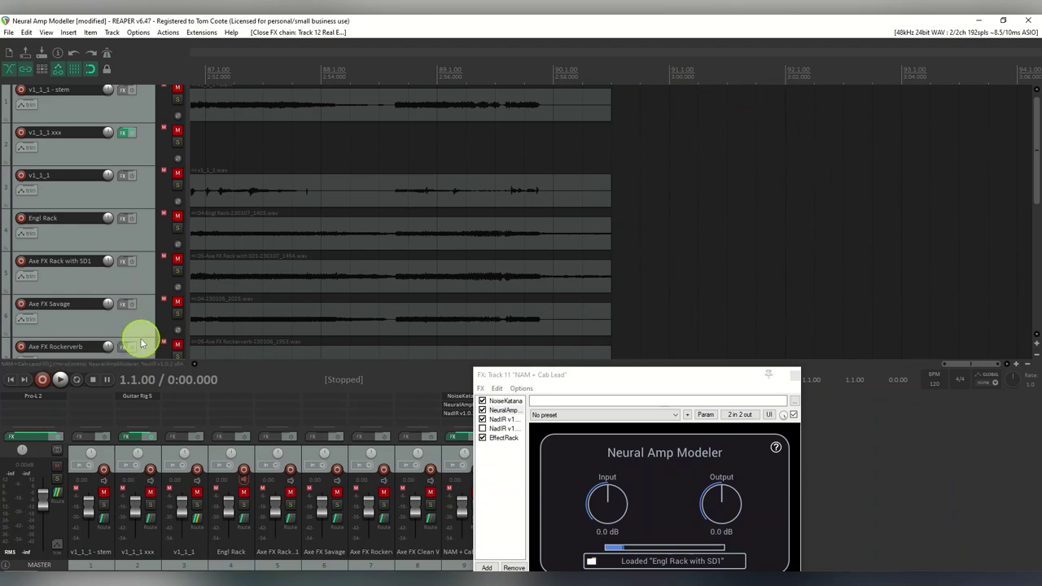
Return the arrange view to the project start with the top tracks visible.
{"action": "left_click", "coordinate": [11, 380]}
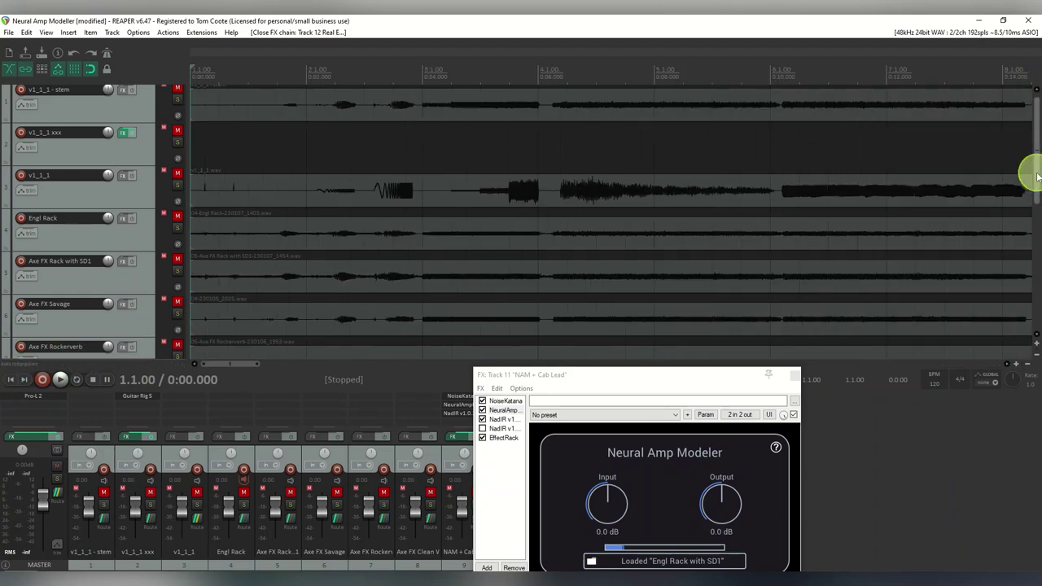
{"action": "left_click_drag", "start_coordinate": [1036, 171], "coordinate": [1036, 166]}
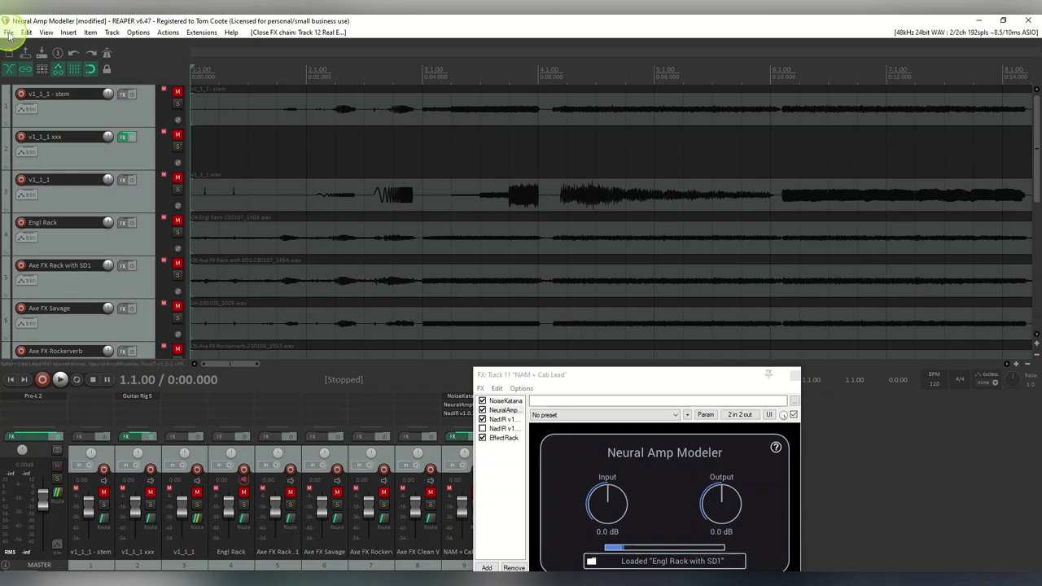
{"action": "left_click", "coordinate": [8, 32]}
{"action": "left_click", "coordinate": [31, 204]}
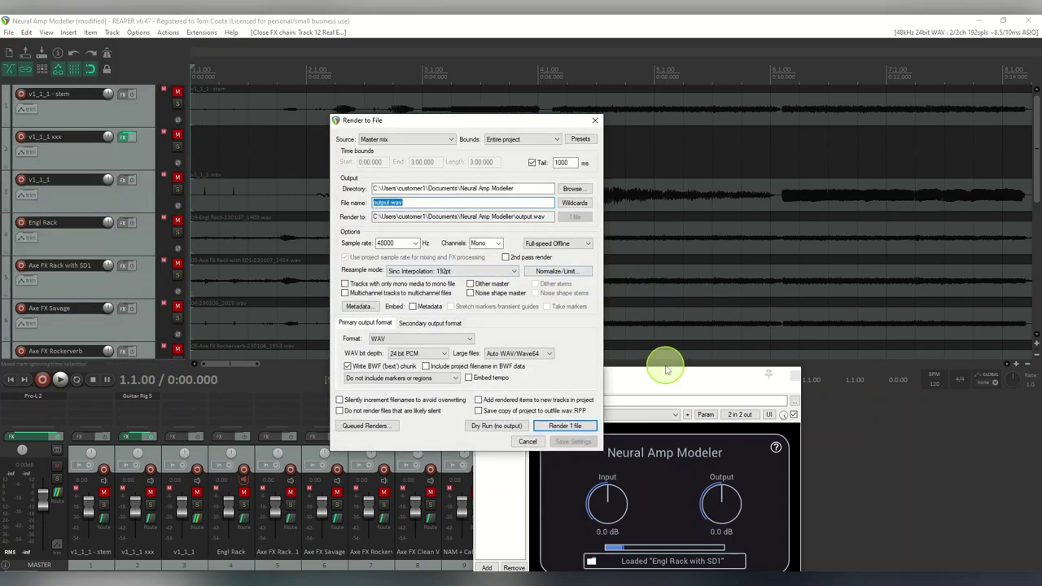
{"action": "left_click", "coordinate": [590, 244]}
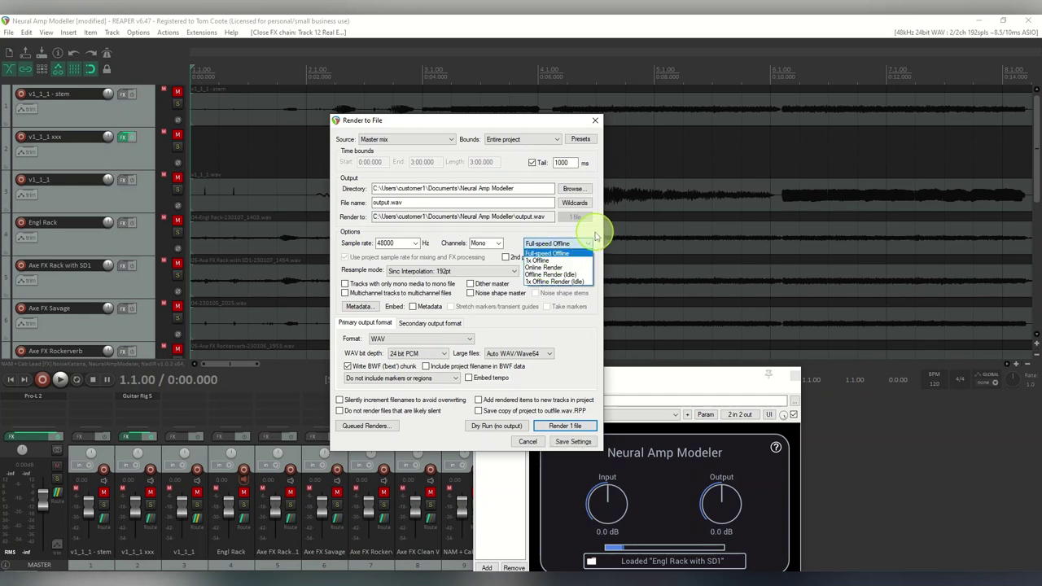
{"action": "left_click", "coordinate": [598, 234]}
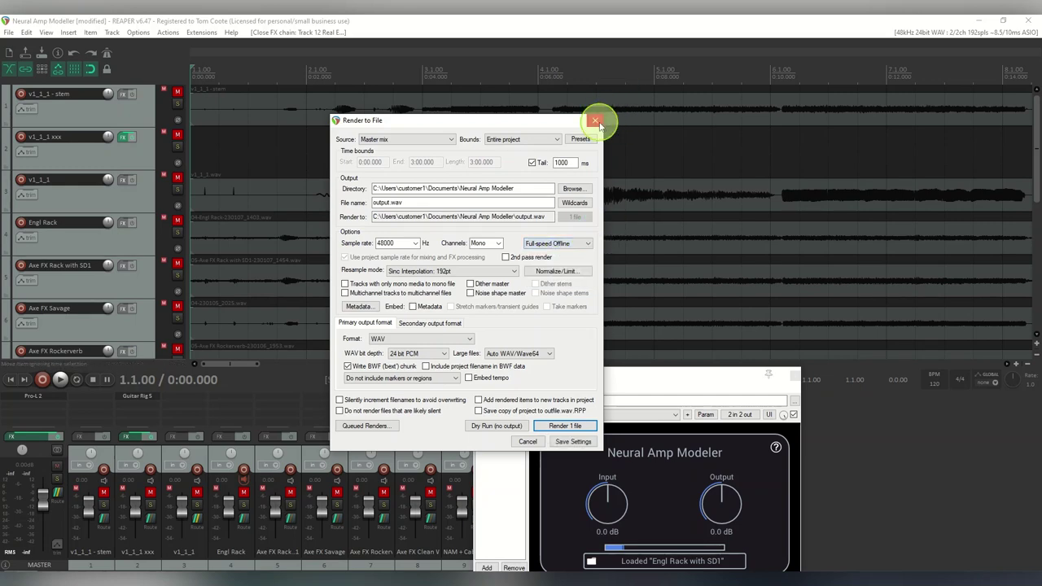
{"action": "left_click", "coordinate": [597, 121]}
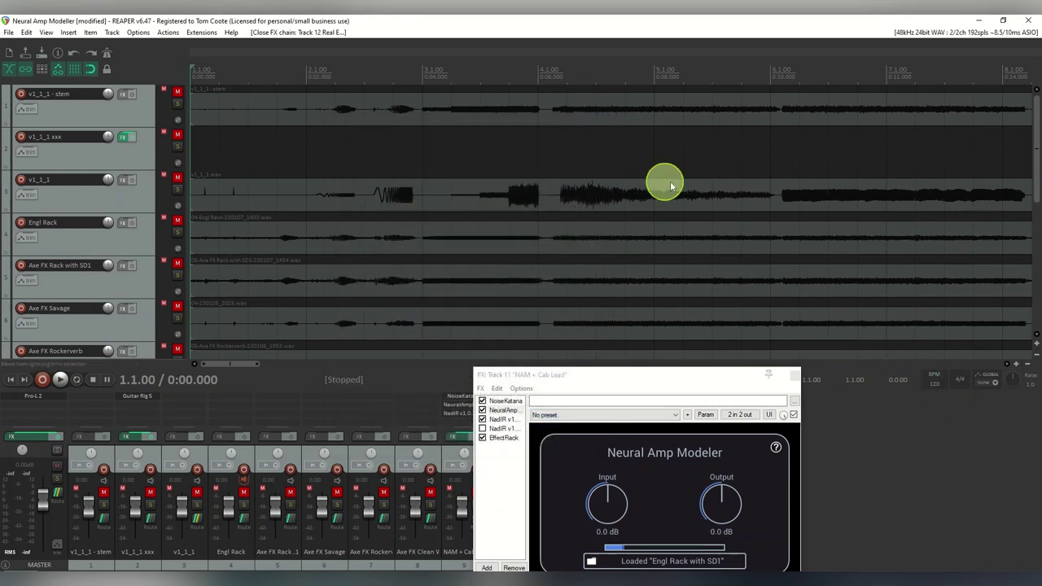
{"action": "right_click", "coordinate": [100, 246]}
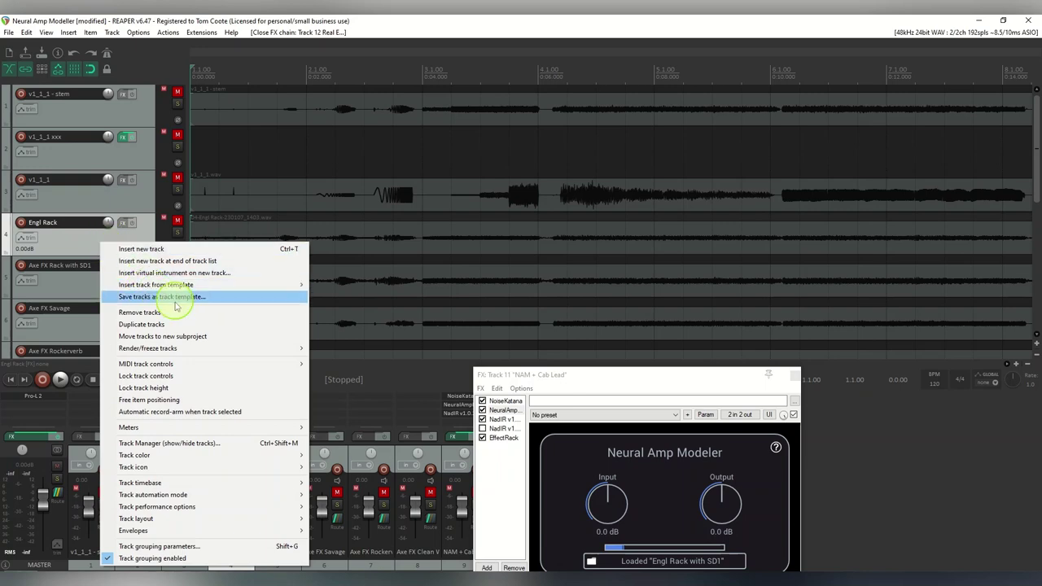
{"action": "mouse_move", "coordinate": [175, 350]}
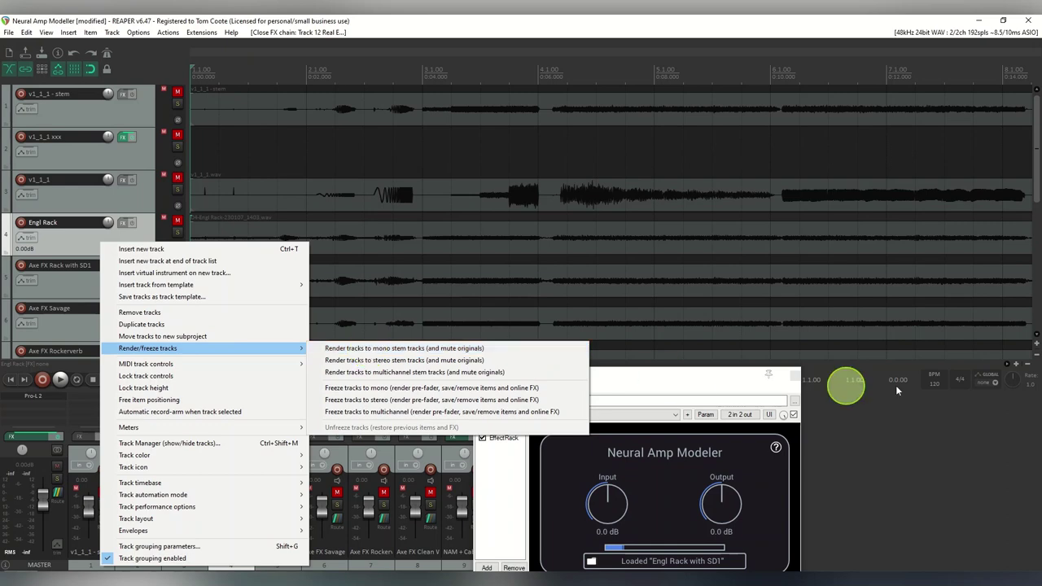
{"action": "left_click", "coordinate": [944, 460]}
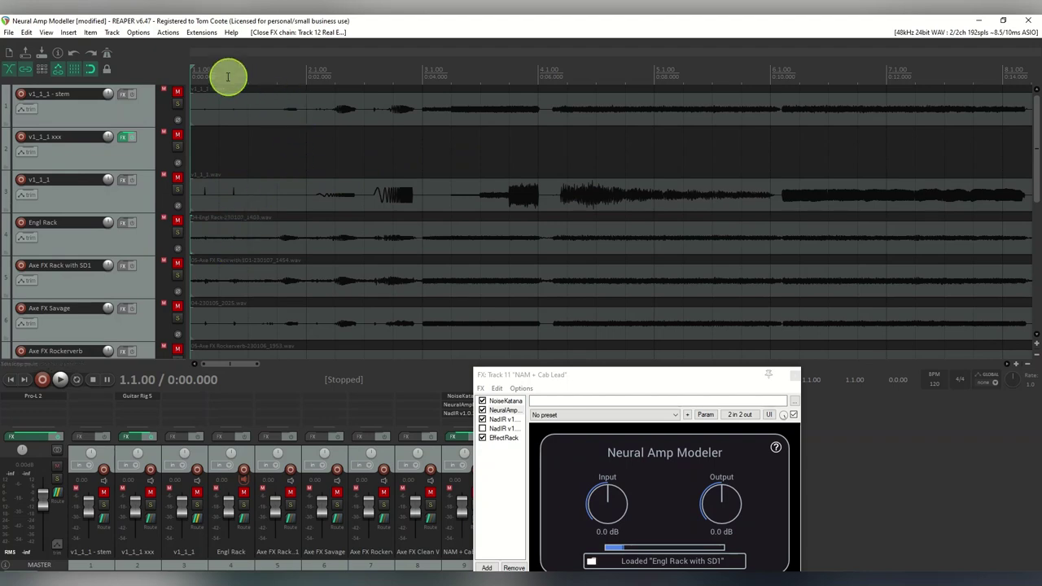
{"action": "left_click_drag", "start_coordinate": [192, 74], "coordinate": [219, 87]}
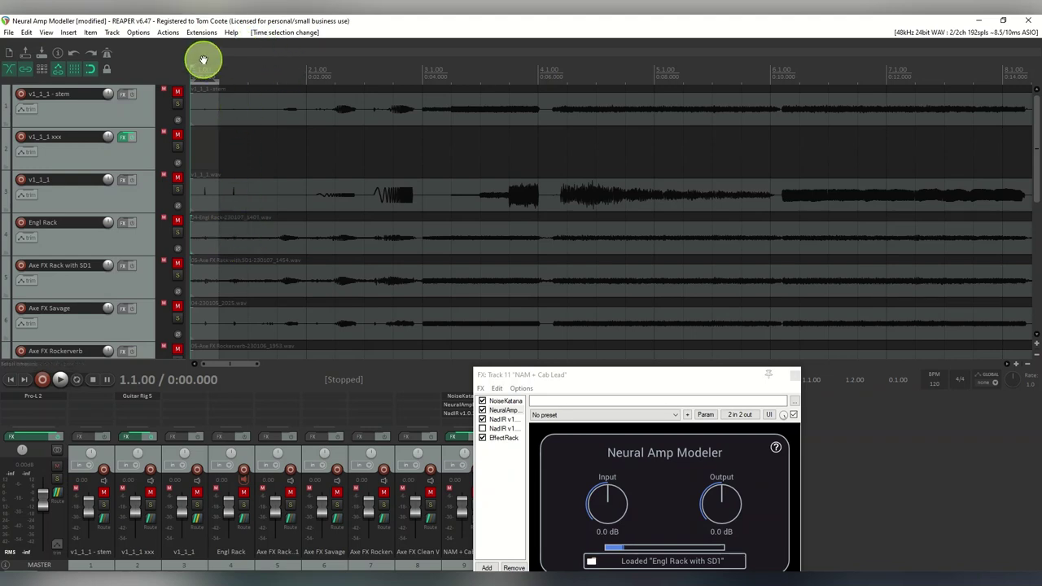
{"action": "right_click", "coordinate": [204, 60]}
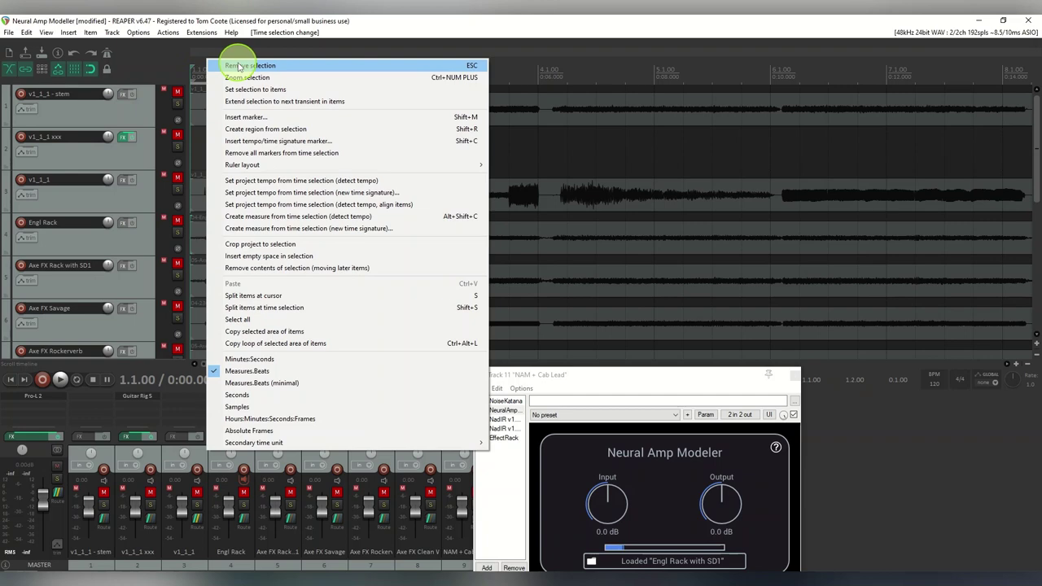
{"action": "left_click", "coordinate": [239, 66]}
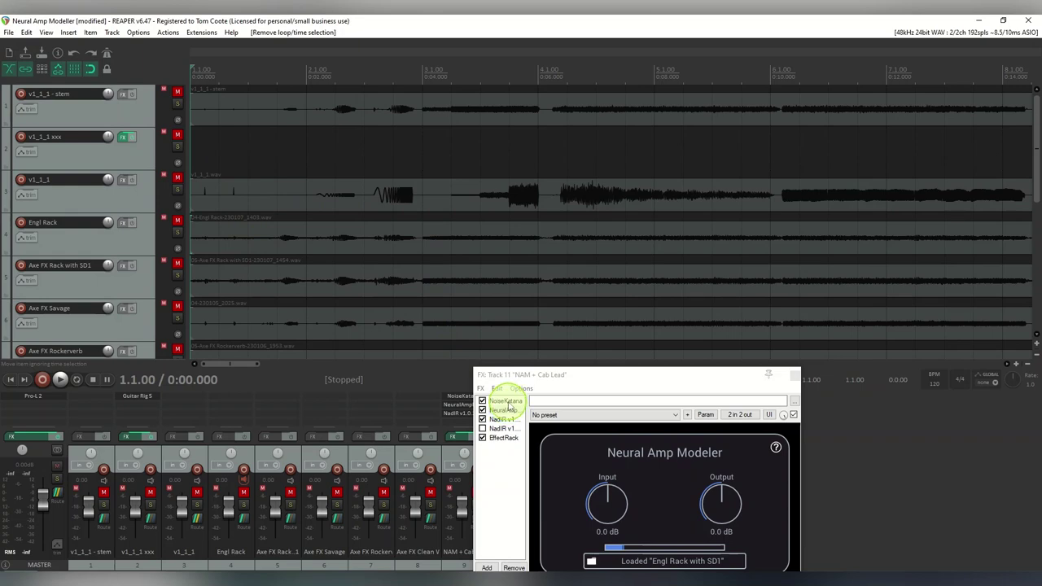
Show the Noise Katana plugin in the FX chain, then go to the NAM Facebook discussion group.
{"action": "left_click", "coordinate": [507, 401]}
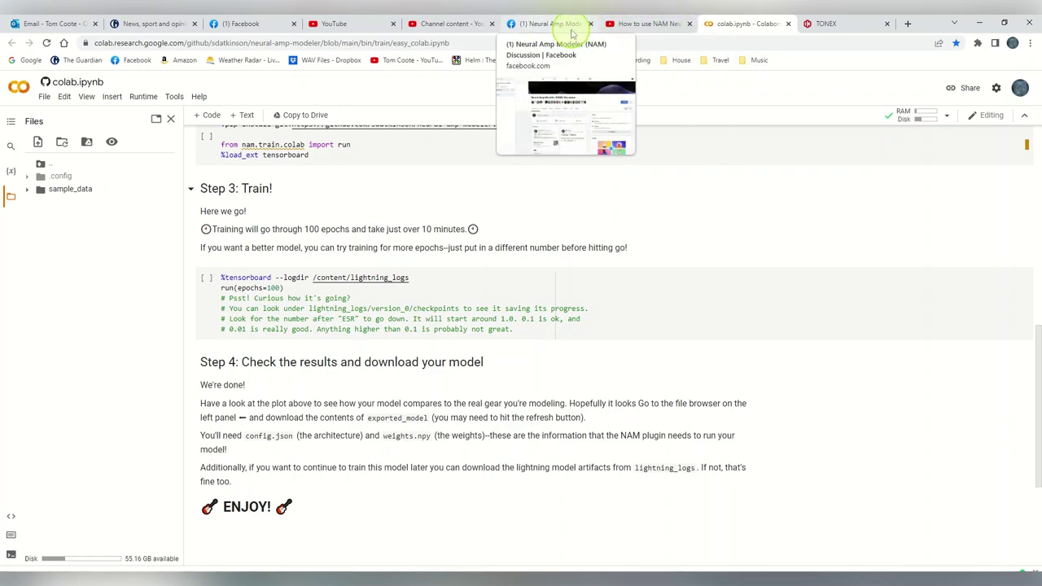
{"action": "left_click", "coordinate": [572, 24]}
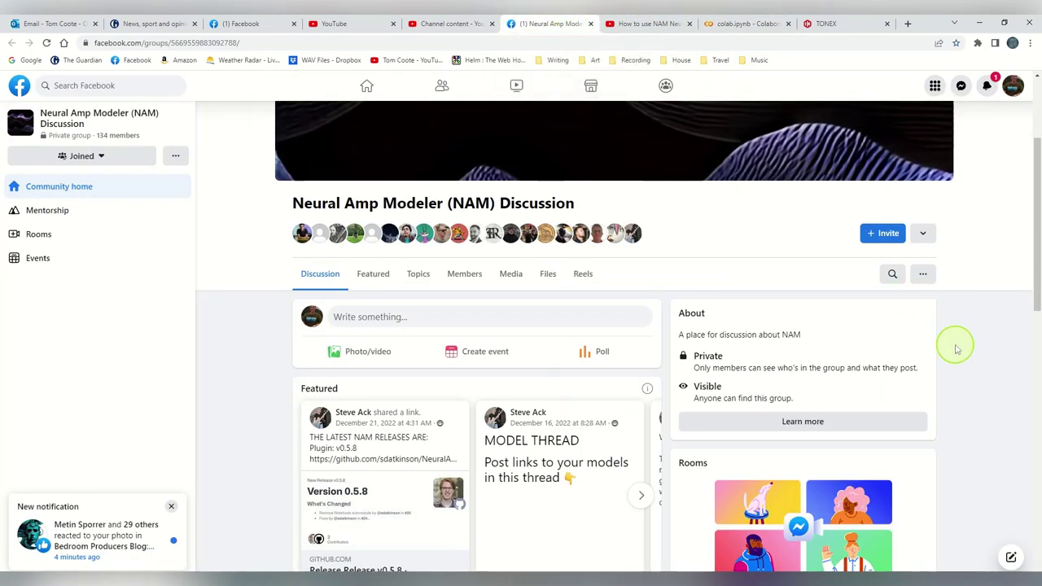